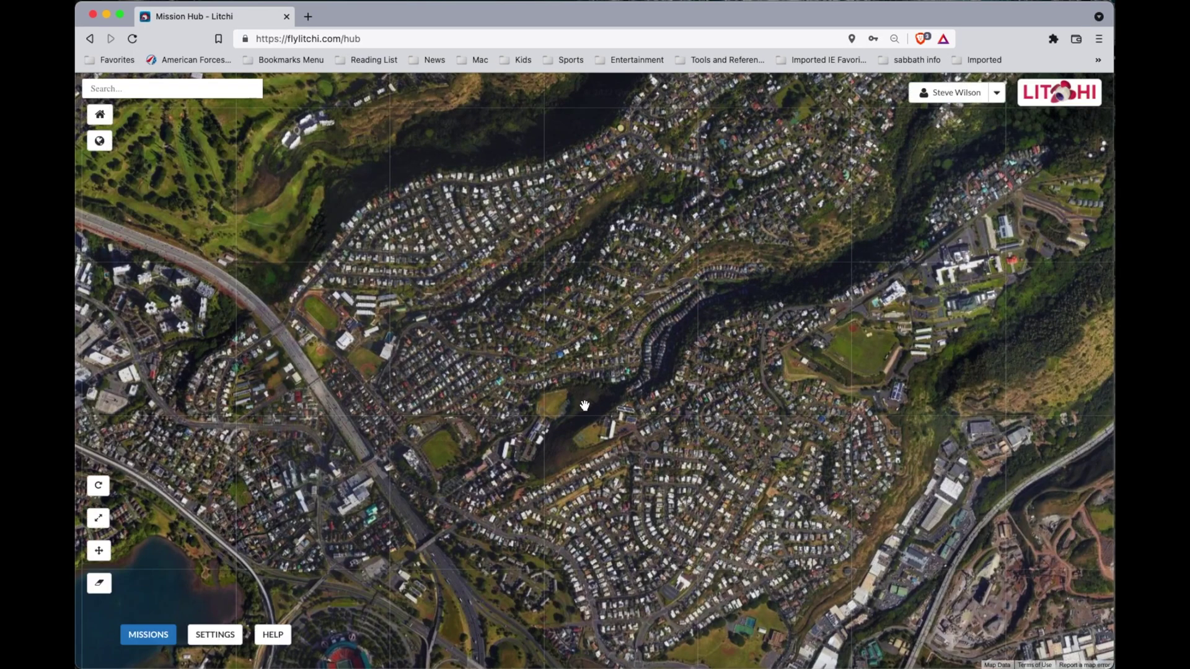
# Step: Find the island's southern coast beside the volcanic crater on the satellite map and survey the shoreline for a flight route
pyautogui.scroll(-3, 606, 399)
pyautogui.scroll(-2, 606, 398)
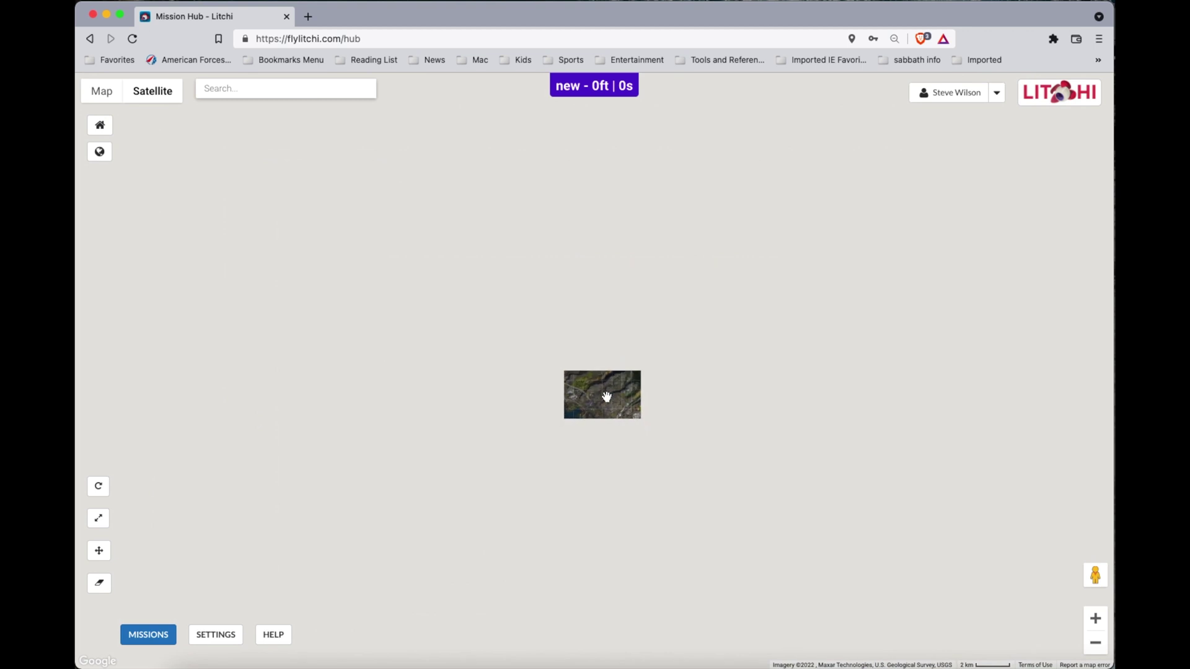
pyautogui.scroll(-2, 621, 392)
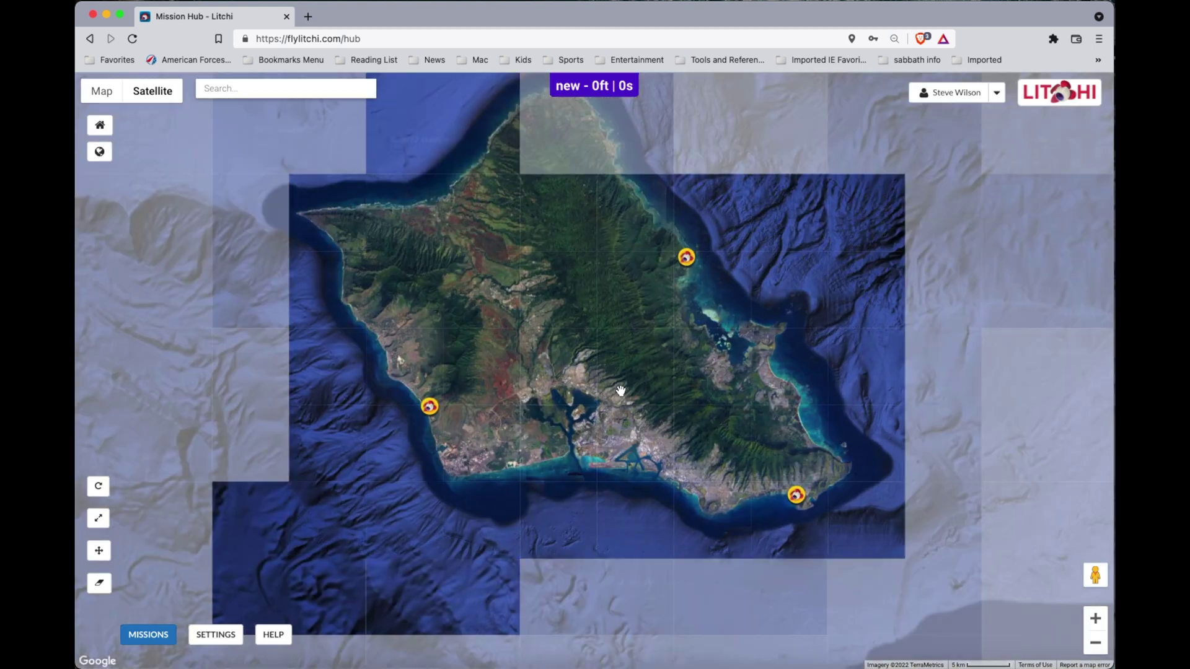
pyautogui.scroll(6, 713, 506)
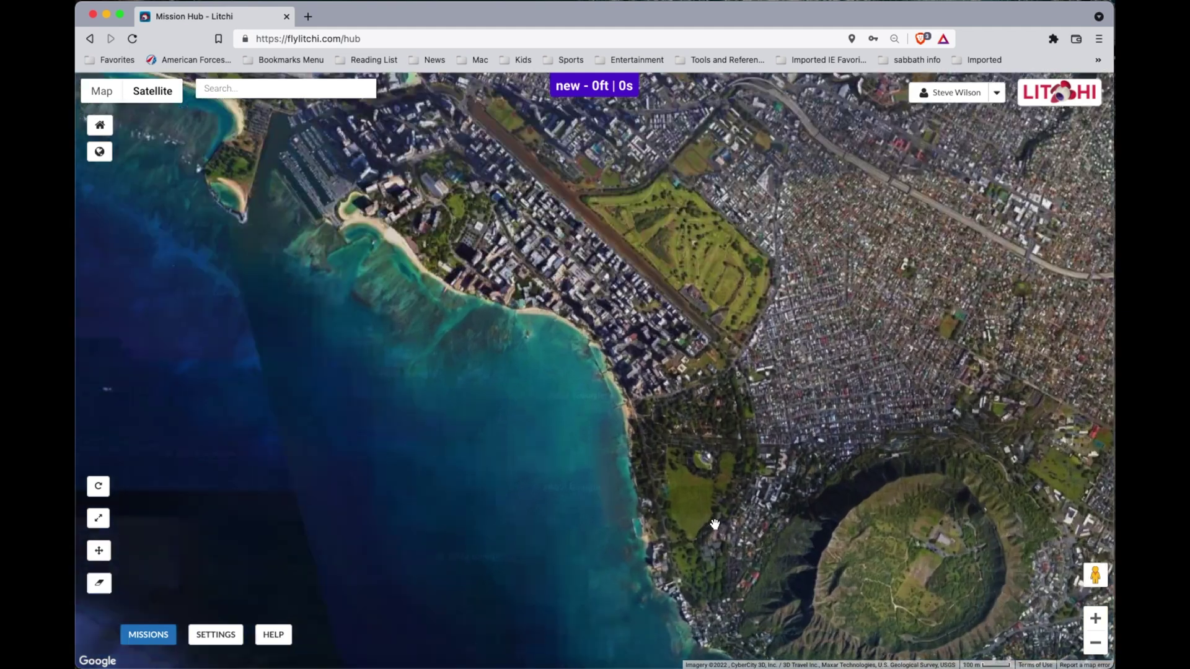
pyautogui.scroll(1, 715, 524)
pyautogui.moveTo(722, 613); pyautogui.dragTo(734, 234)
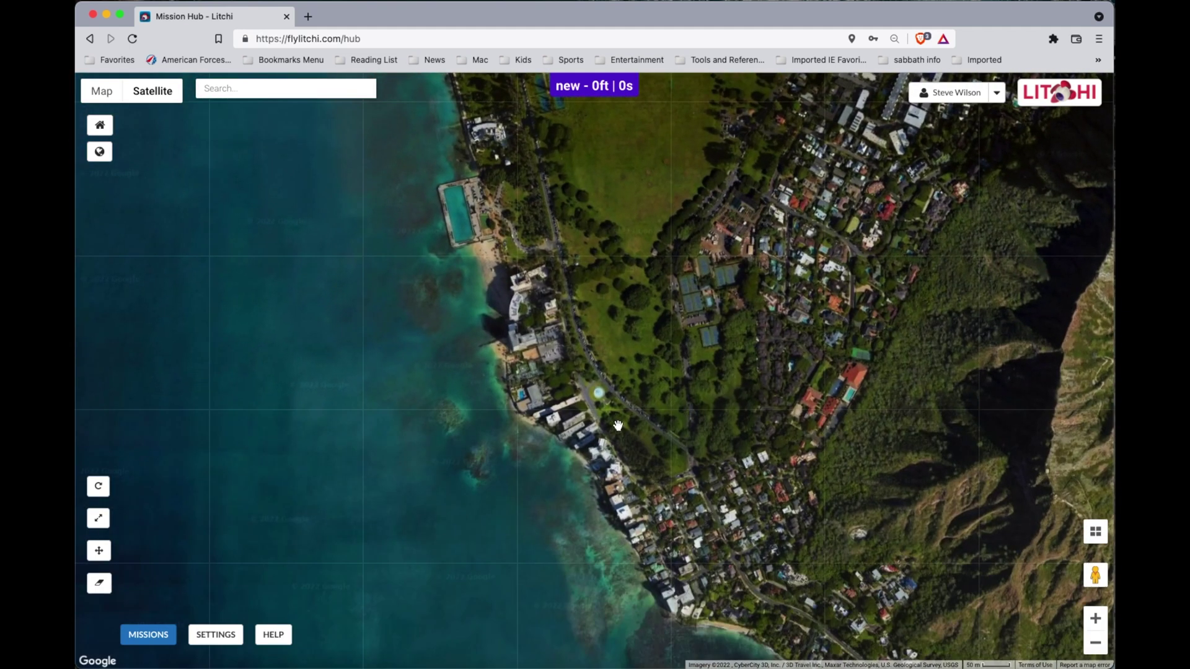
pyautogui.scroll(-1, 629, 404)
pyautogui.moveTo(690, 419); pyautogui.dragTo(633, 398)
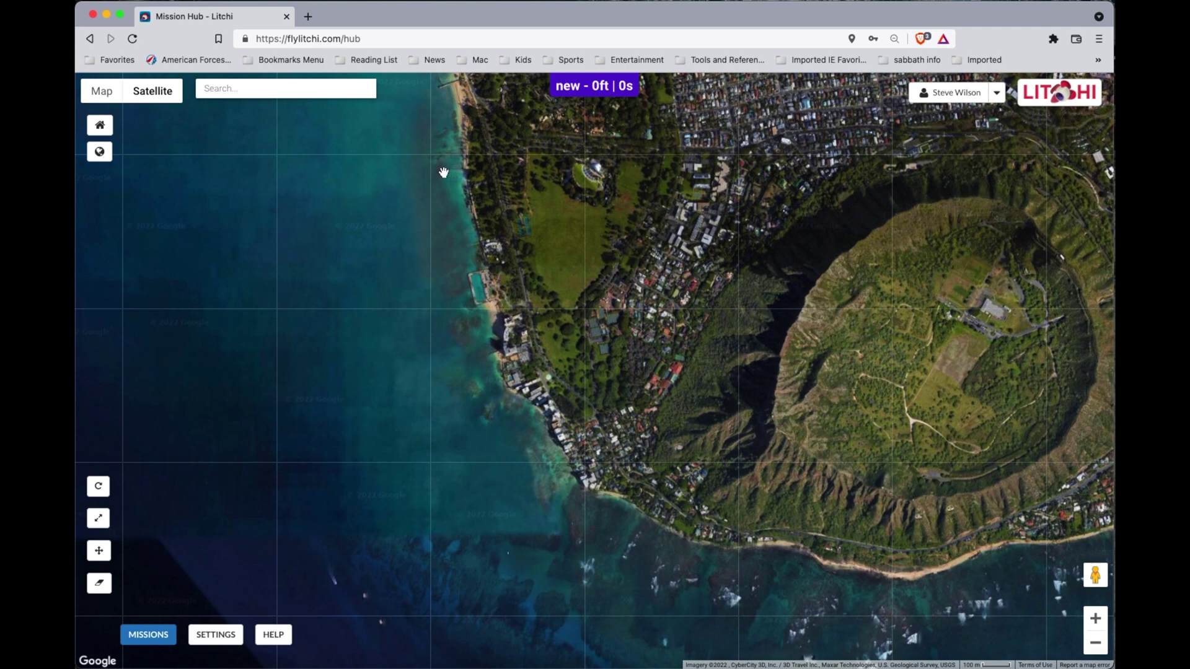
pyautogui.moveTo(448, 217); pyautogui.dragTo(473, 319)
pyautogui.moveTo(454, 143); pyautogui.dragTo(512, 252)
pyautogui.moveTo(606, 491); pyautogui.dragTo(527, 263)
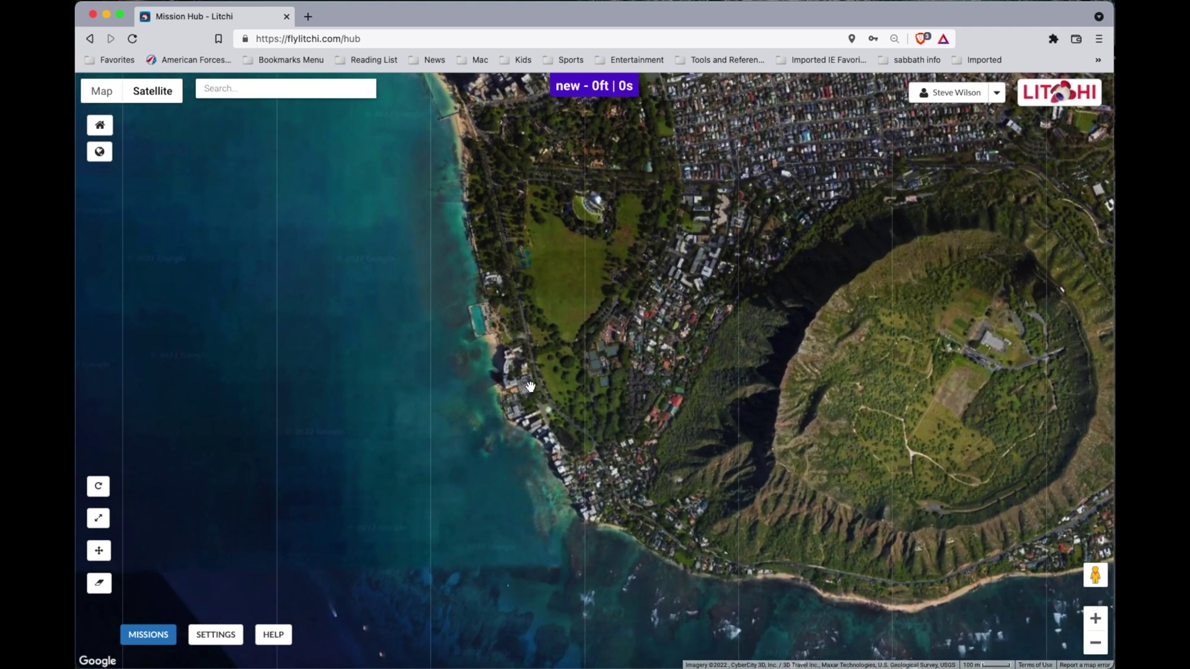
# Step: Place a point of interest on the ridge of the crater's western rim
pyautogui.scroll(3, 530, 386)
pyautogui.moveTo(489, 334); pyautogui.dragTo(497, 274)
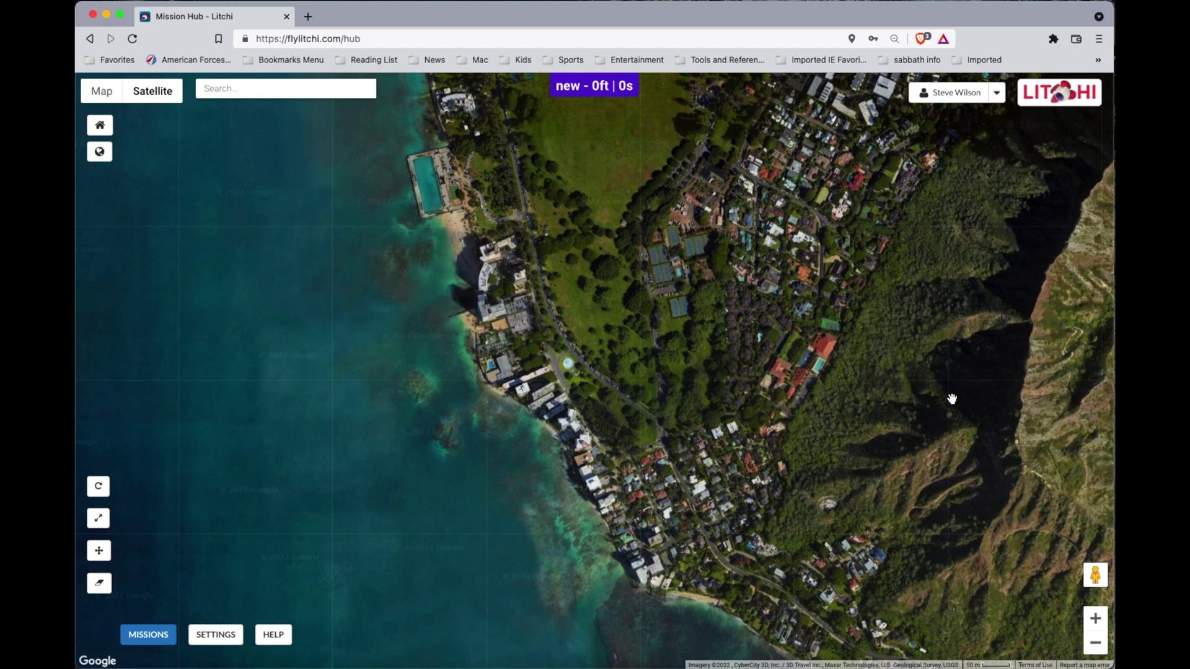
pyautogui.moveTo(663, 320); pyautogui.dragTo(712, 343)
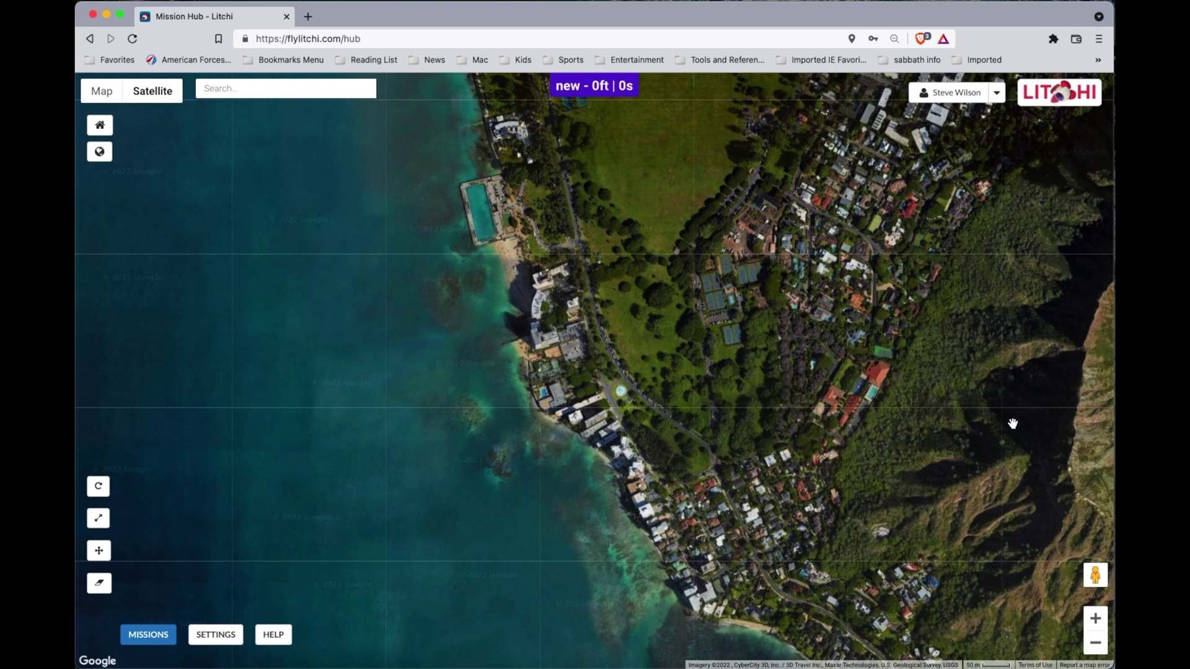
pyautogui.moveTo(828, 337); pyautogui.dragTo(709, 239)
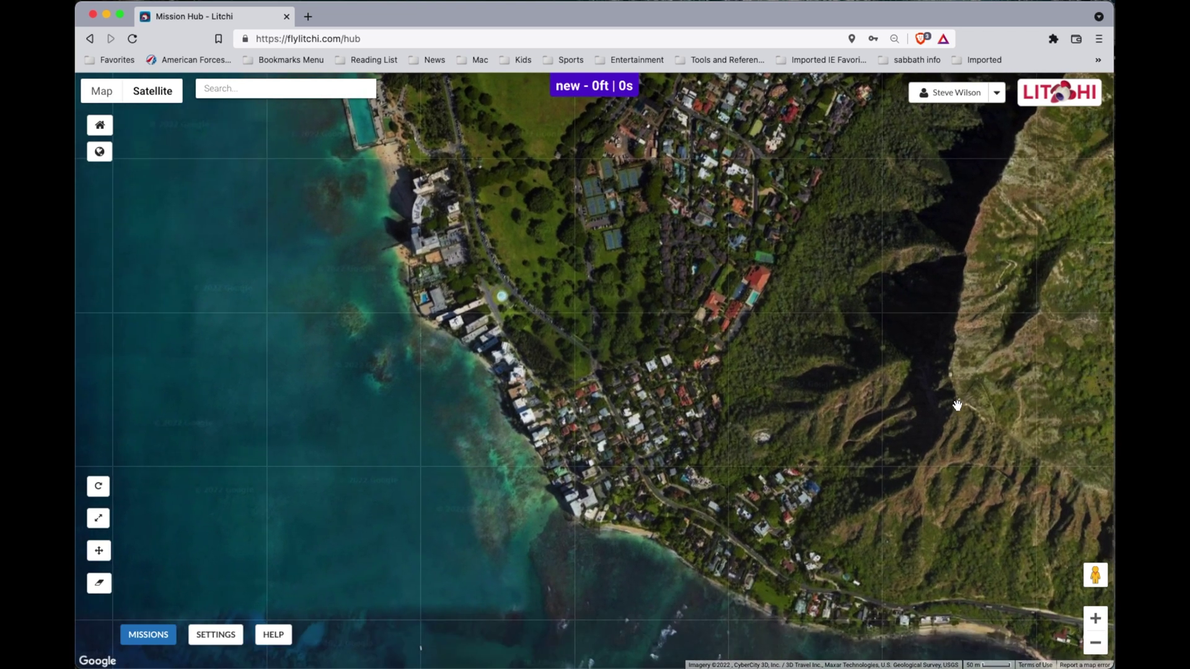
pyautogui.click(960, 403)
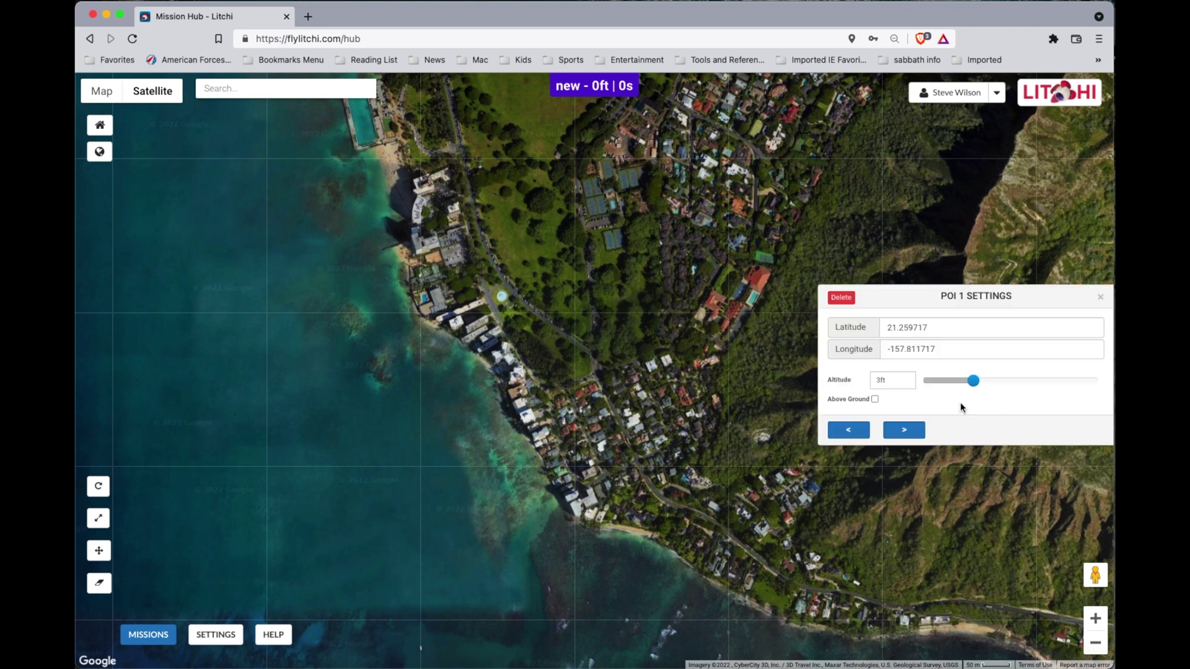
pyautogui.moveTo(989, 502)
pyautogui.mouseDown()
pyautogui.moveTo(653, 470)
pyautogui.moveTo(544, 411)
pyautogui.mouseUp()
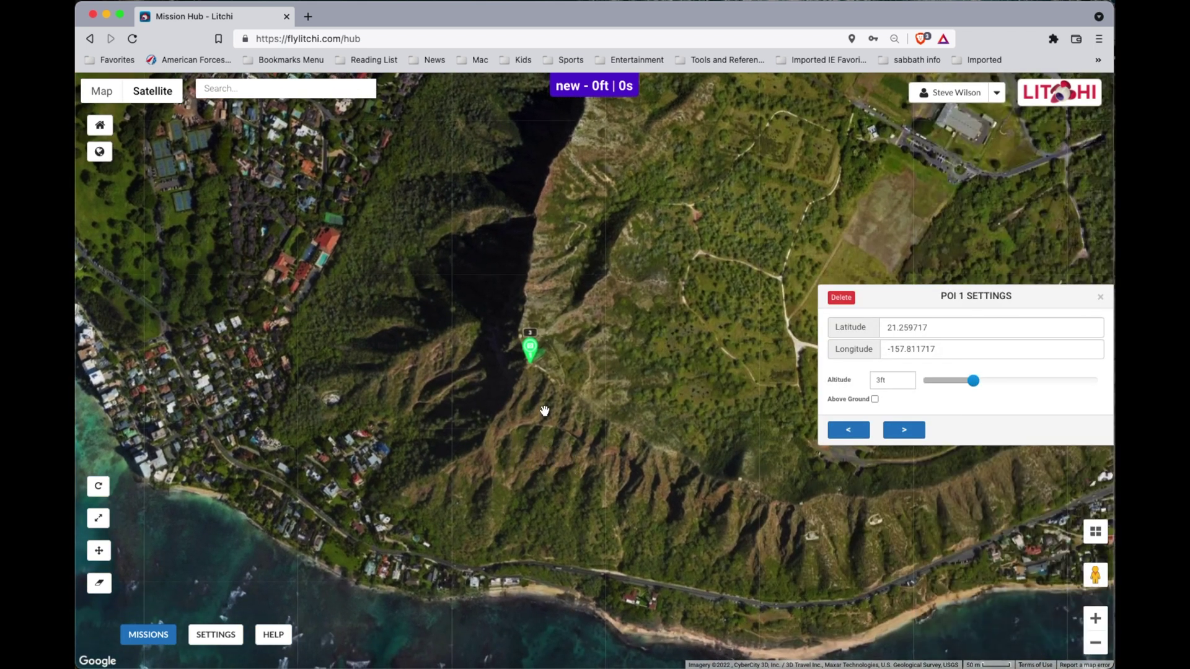
# Step: Place the first three waypoints offshore, running south past the rectangular seaside pool, with legs of about 725 and 650 ft
pyautogui.moveTo(354, 420)
pyautogui.mouseDown()
pyautogui.moveTo(893, 438)
pyautogui.moveTo(883, 484)
pyautogui.moveTo(967, 489)
pyautogui.moveTo(906, 568)
pyautogui.mouseUp()
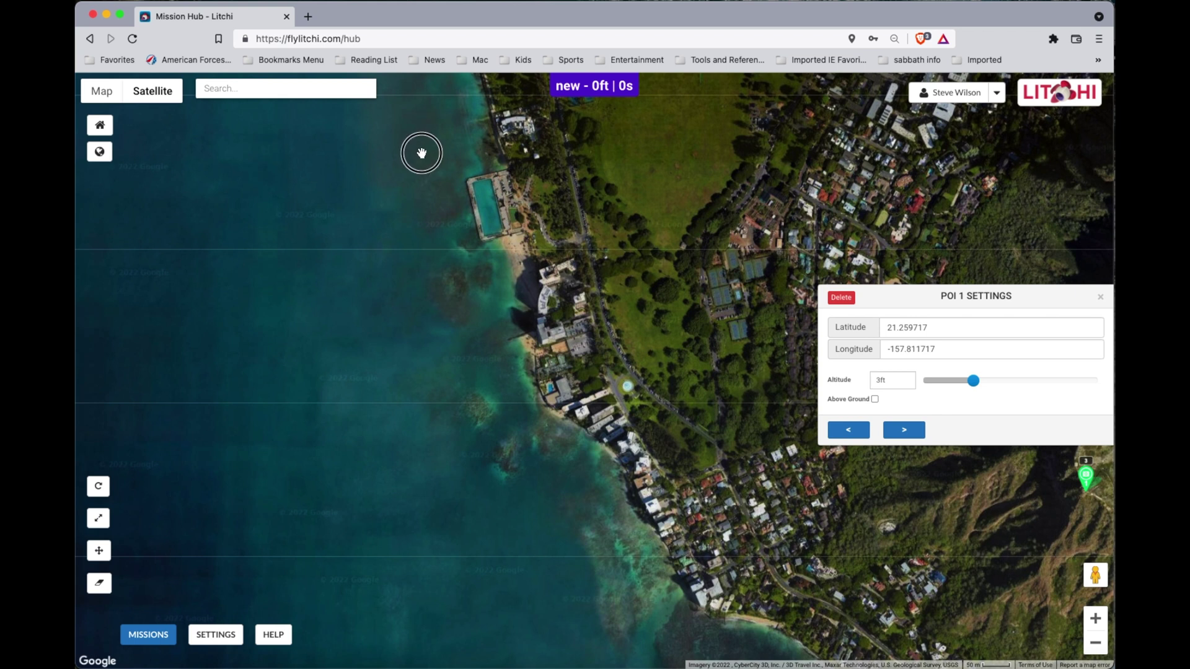
pyautogui.moveTo(420, 149); pyautogui.dragTo(406, 210)
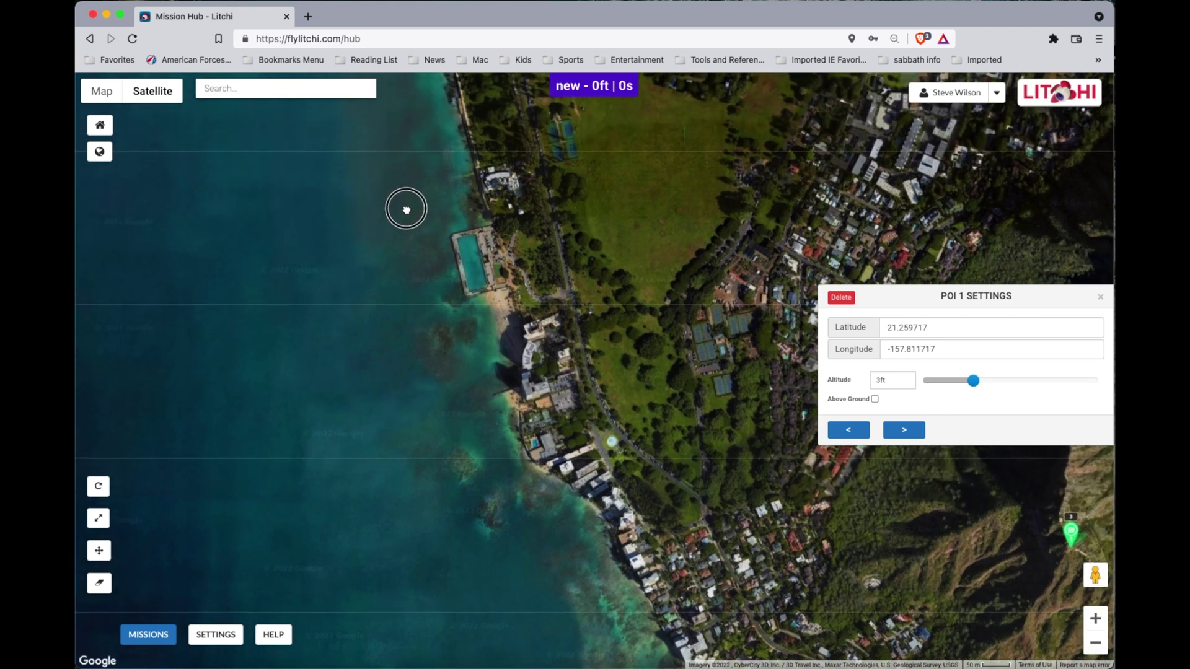
pyautogui.click(393, 162)
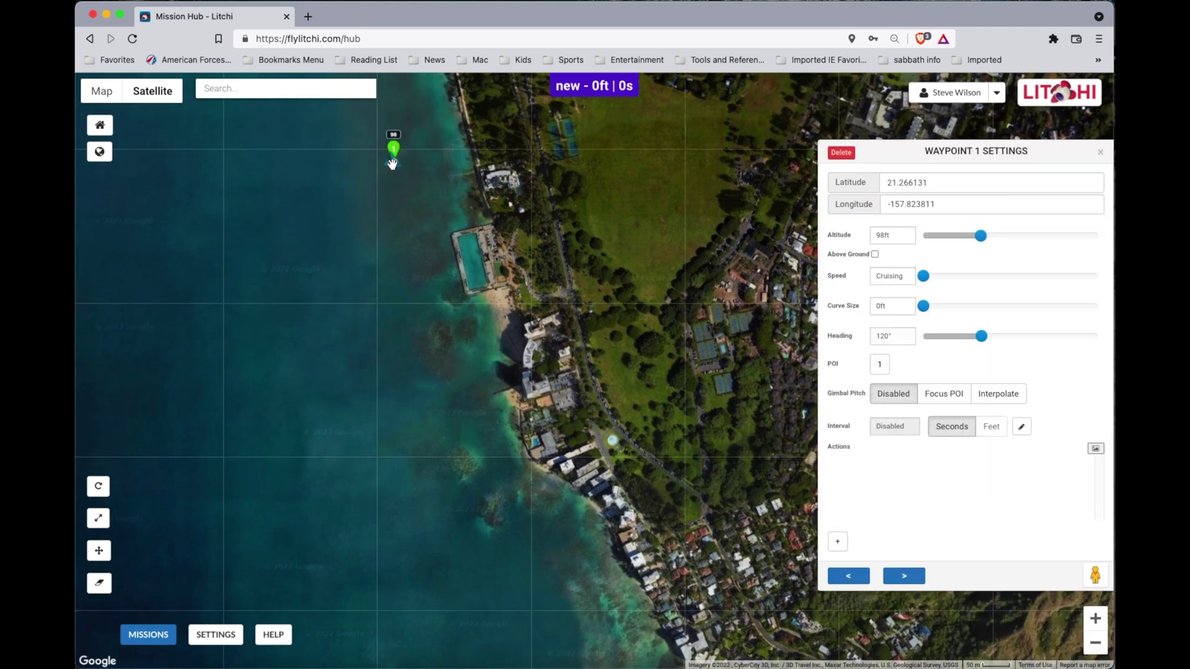
pyautogui.click(378, 281)
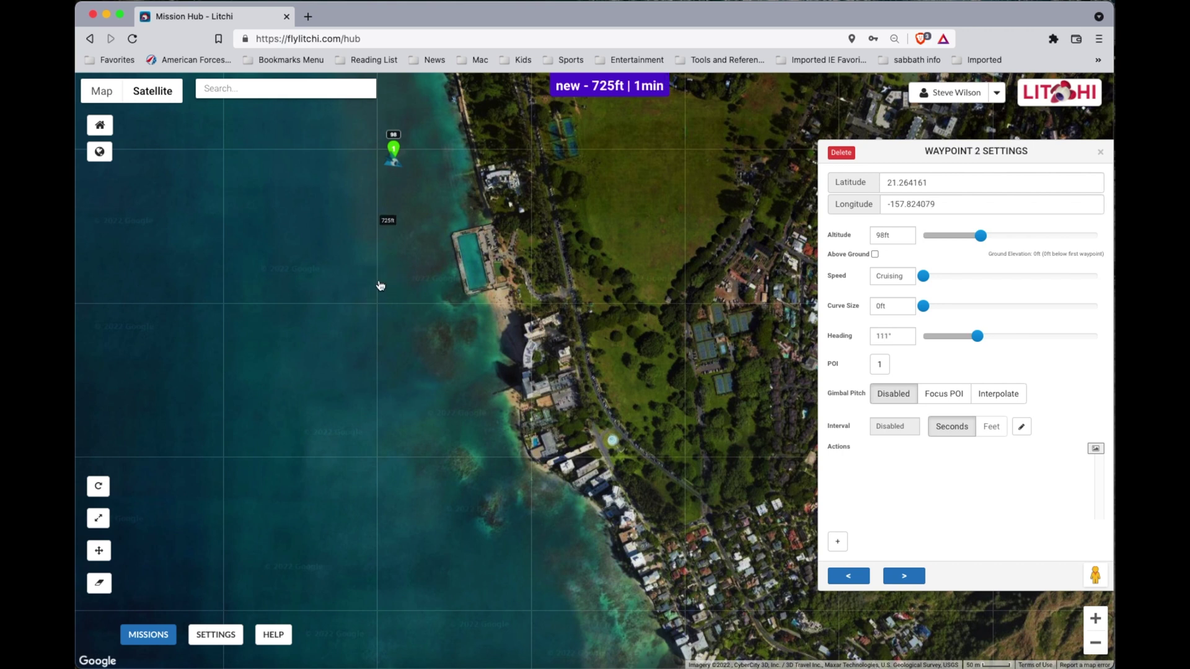
pyautogui.click(420, 380)
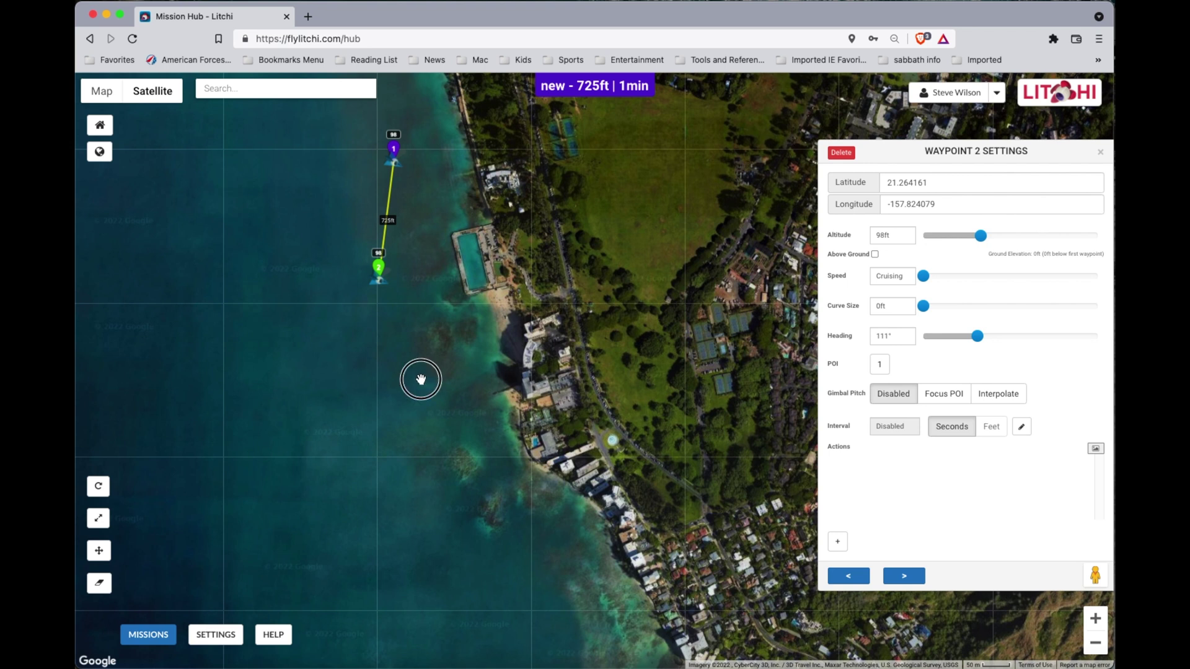
pyautogui.click(421, 378)
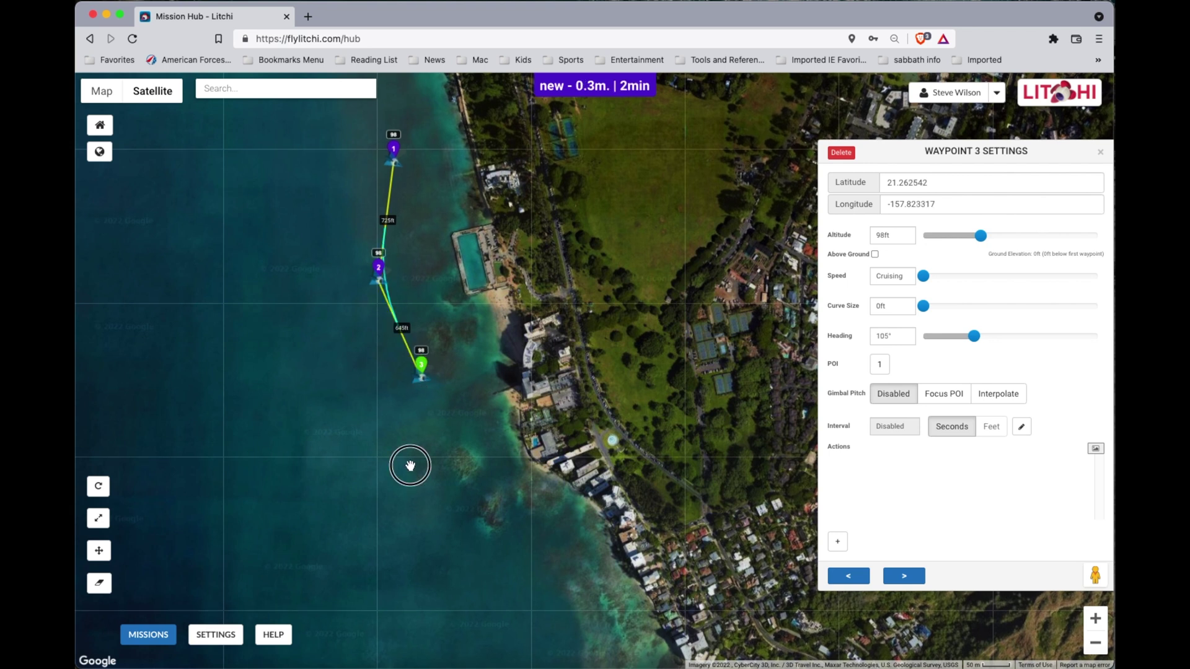
# Step: Continue the route southeast along the shore with waypoints 4, 5 and 6, using legs of about 820, 675 and 950 ft
pyautogui.moveTo(412, 465); pyautogui.dragTo(334, 279)
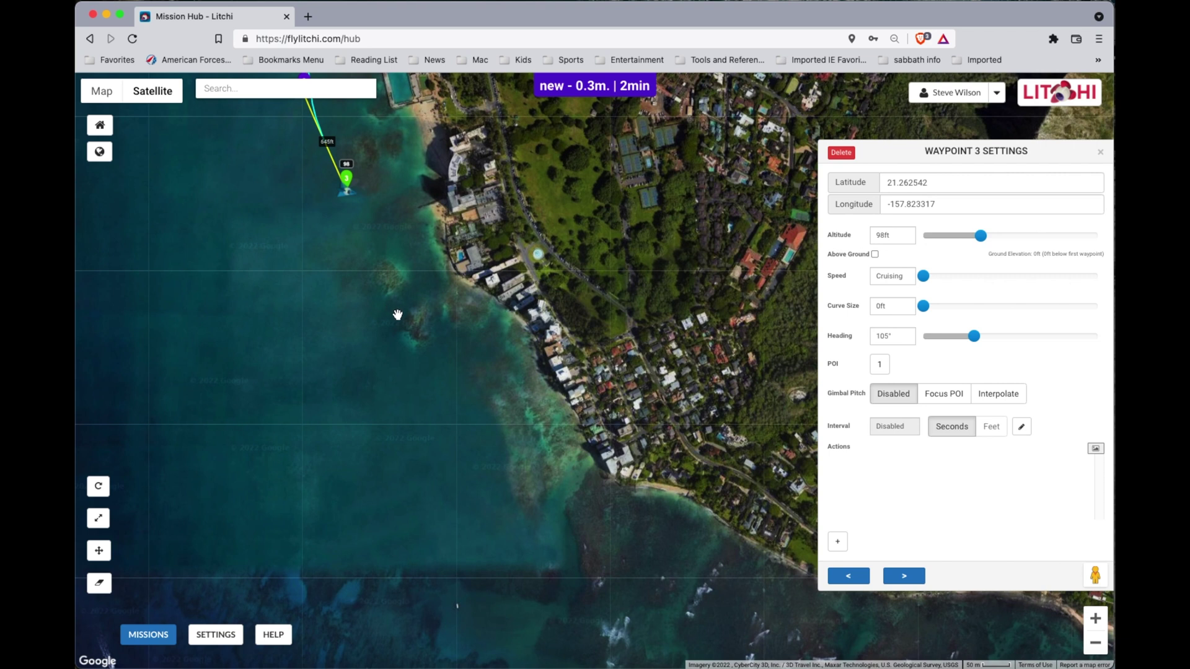
pyautogui.click(369, 323)
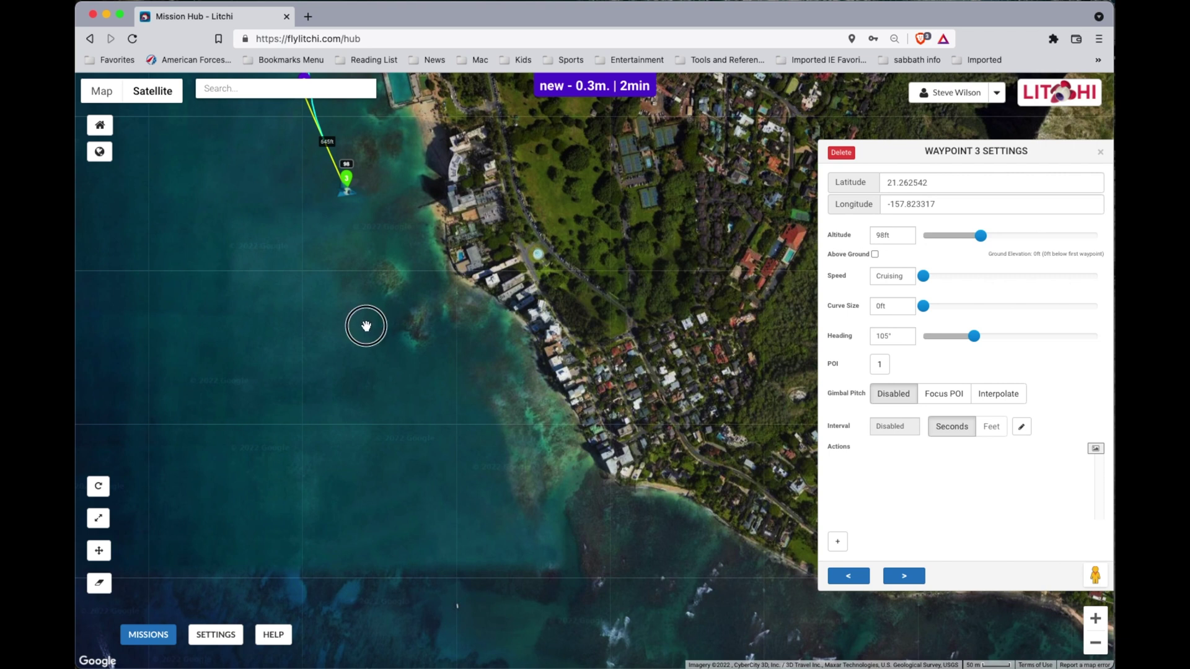
pyautogui.click(444, 406)
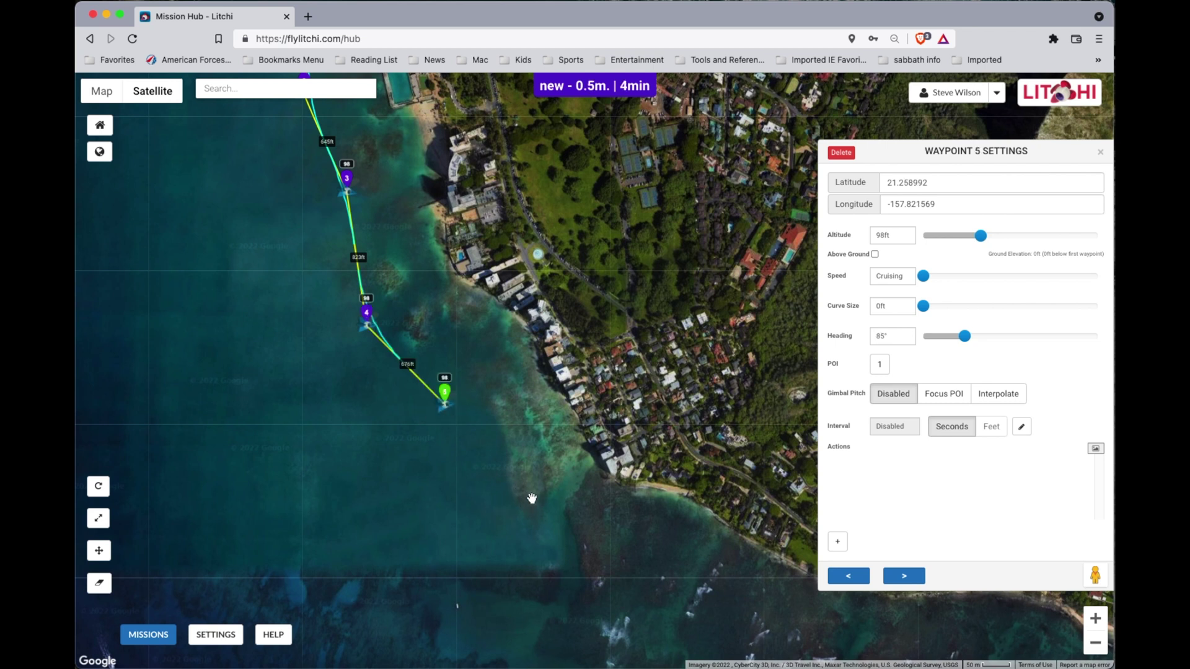
pyautogui.click(541, 529)
# Step: Add a seventh waypoint farther out at sea, about 0.4 mi west-southwest of waypoint 6
pyautogui.moveTo(465, 518); pyautogui.dragTo(595, 320)
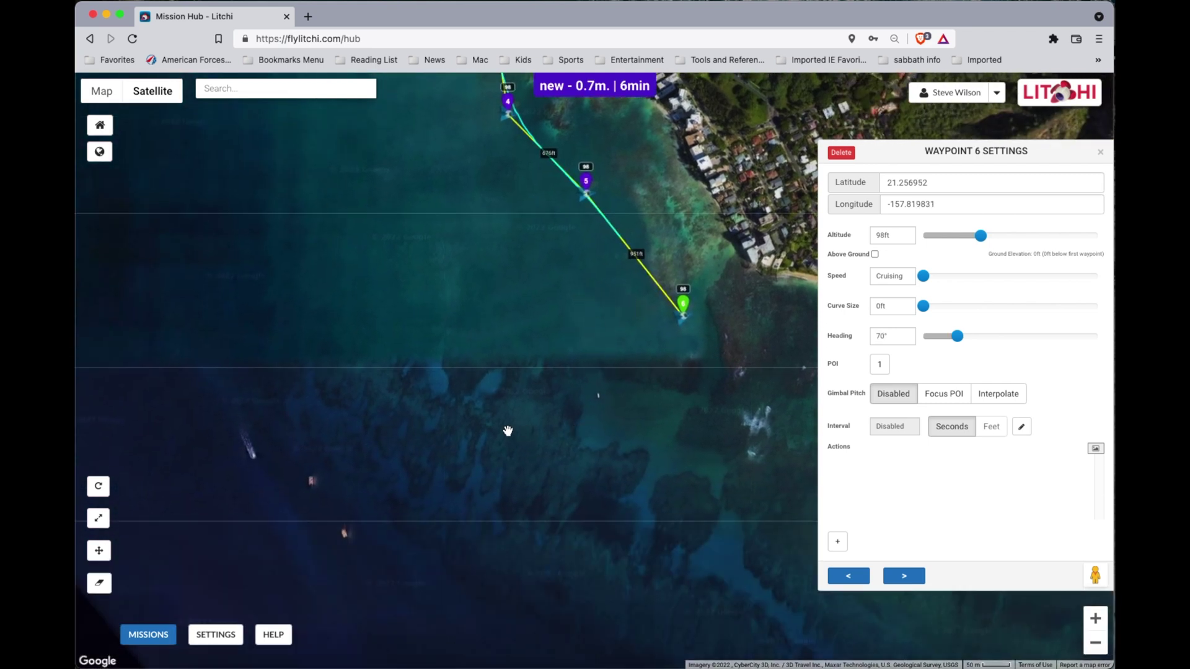
pyautogui.scroll(-2, 523, 414)
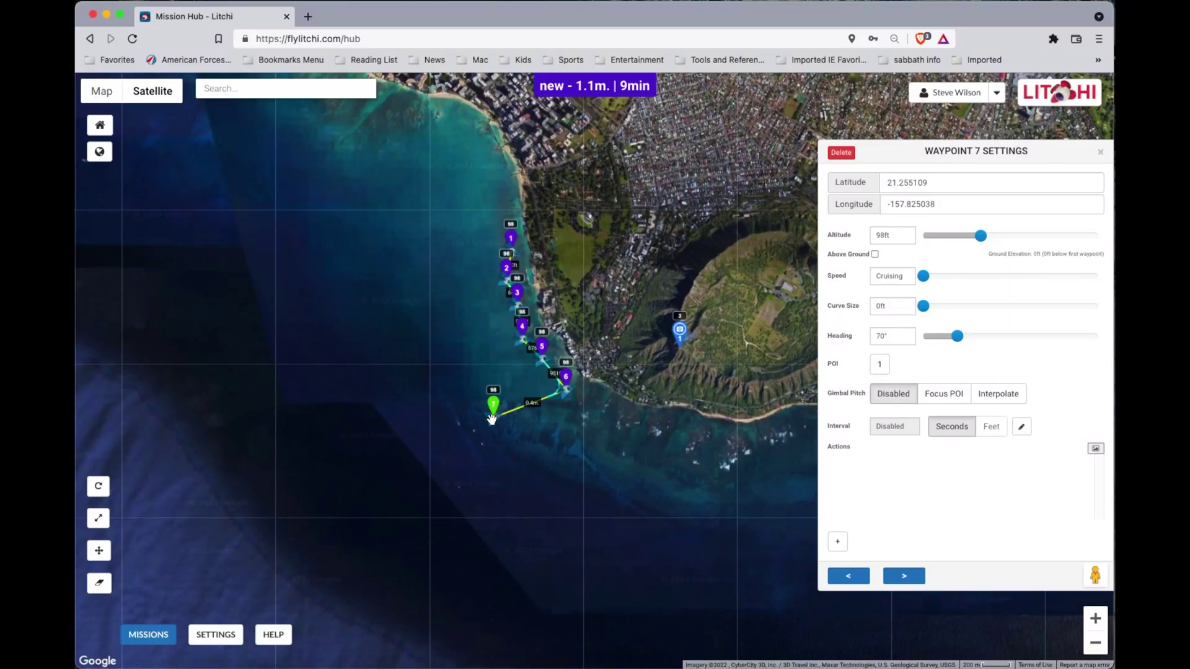
pyautogui.scroll(3, 455, 280)
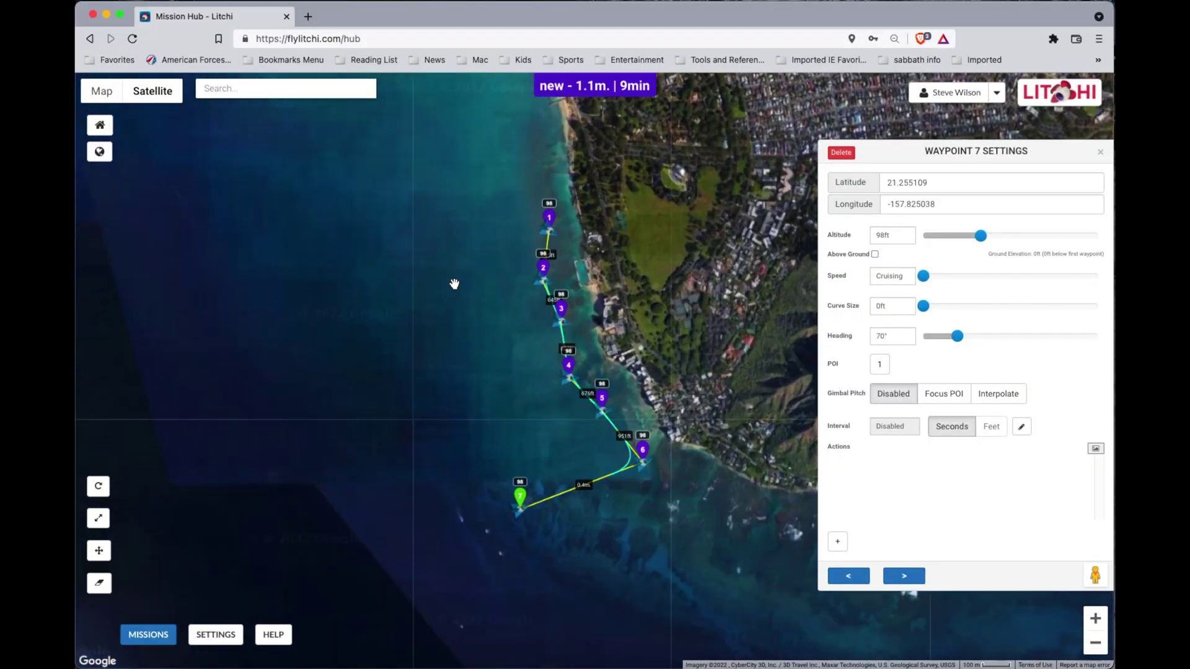
pyautogui.moveTo(457, 284); pyautogui.dragTo(362, 279)
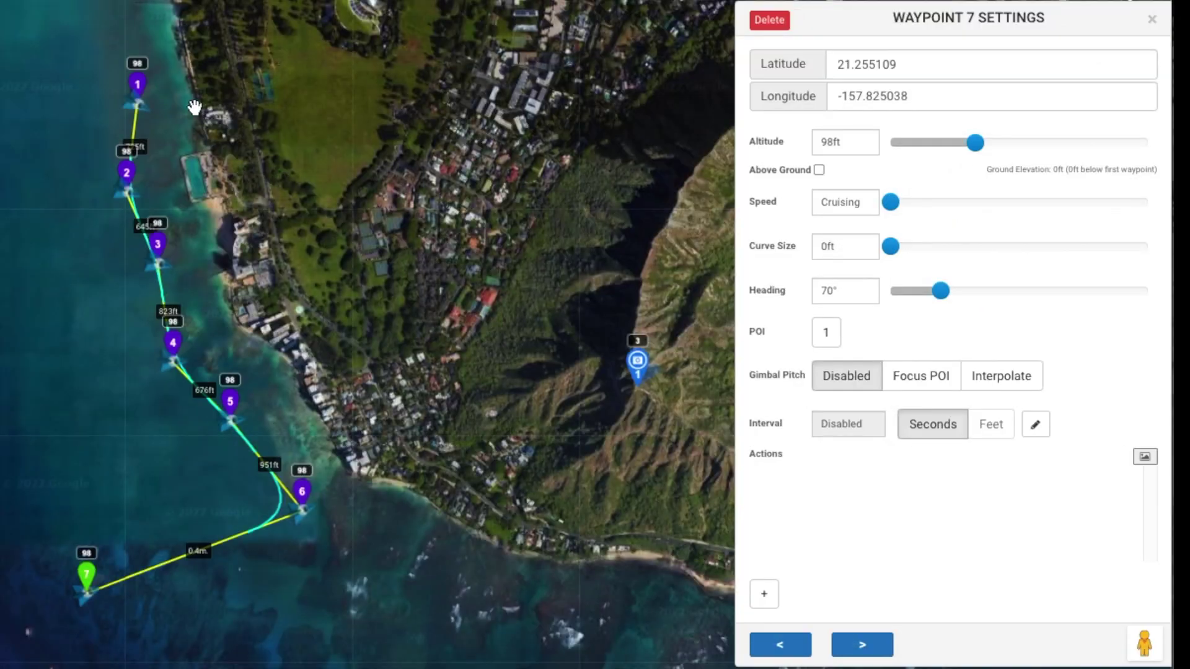
# Step: Set the altitude of waypoint 1 to 75 ft
pyautogui.click(138, 86)
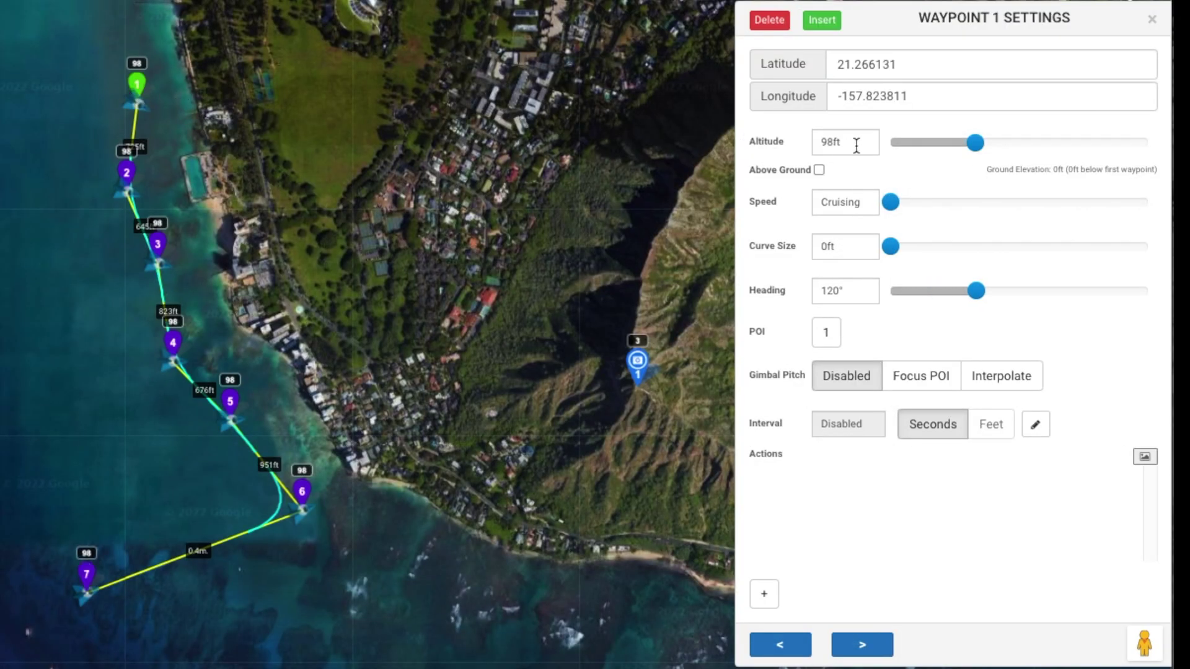
pyautogui.moveTo(852, 145); pyautogui.dragTo(786, 145)
pyautogui.write('75')
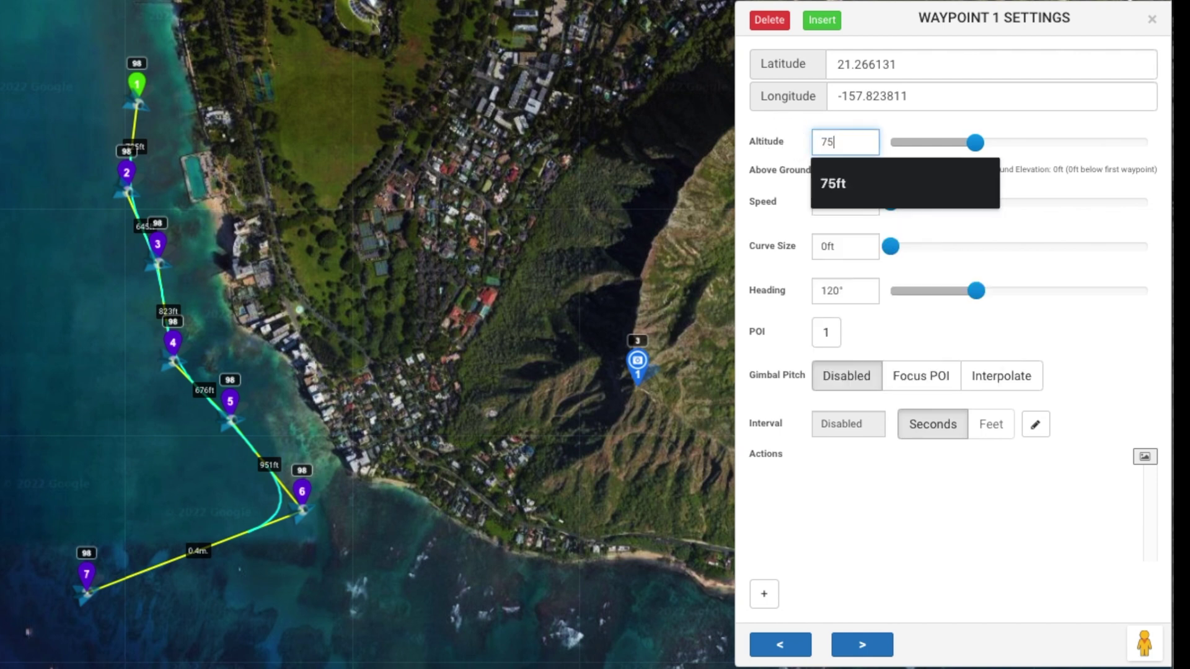
pyautogui.write('ft')
pyautogui.click(789, 122)
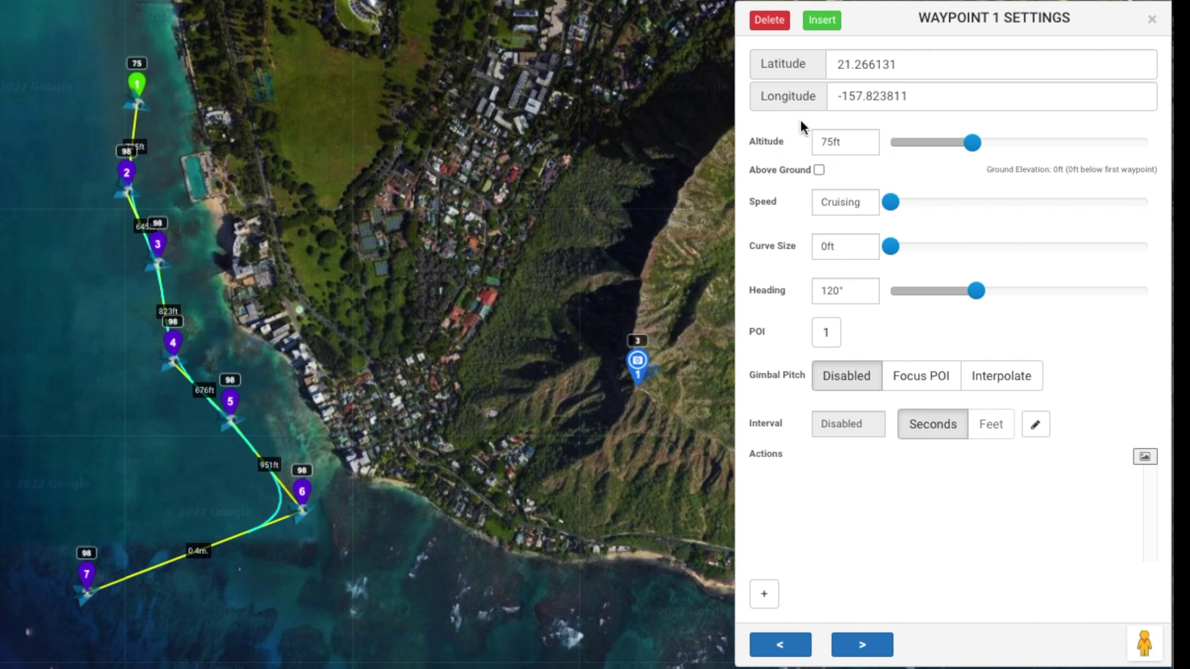
# Step: Set the altitude of waypoint 2 to 75 ft
pyautogui.click(127, 174)
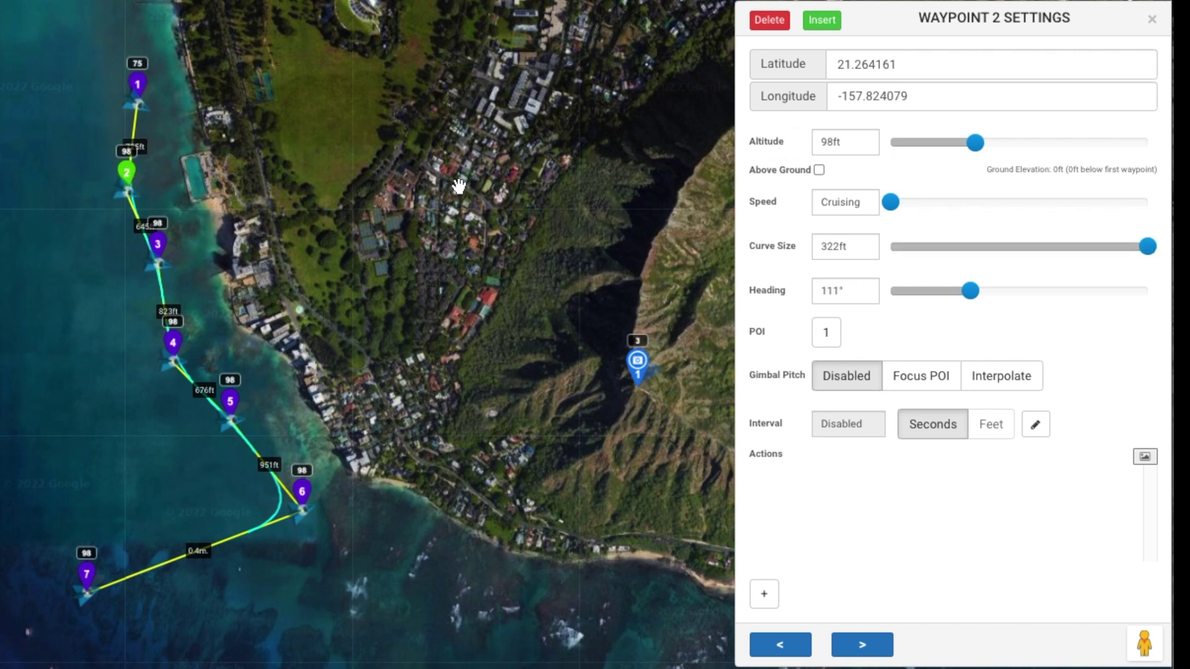
pyautogui.click(780, 142)
pyautogui.write('75ft')
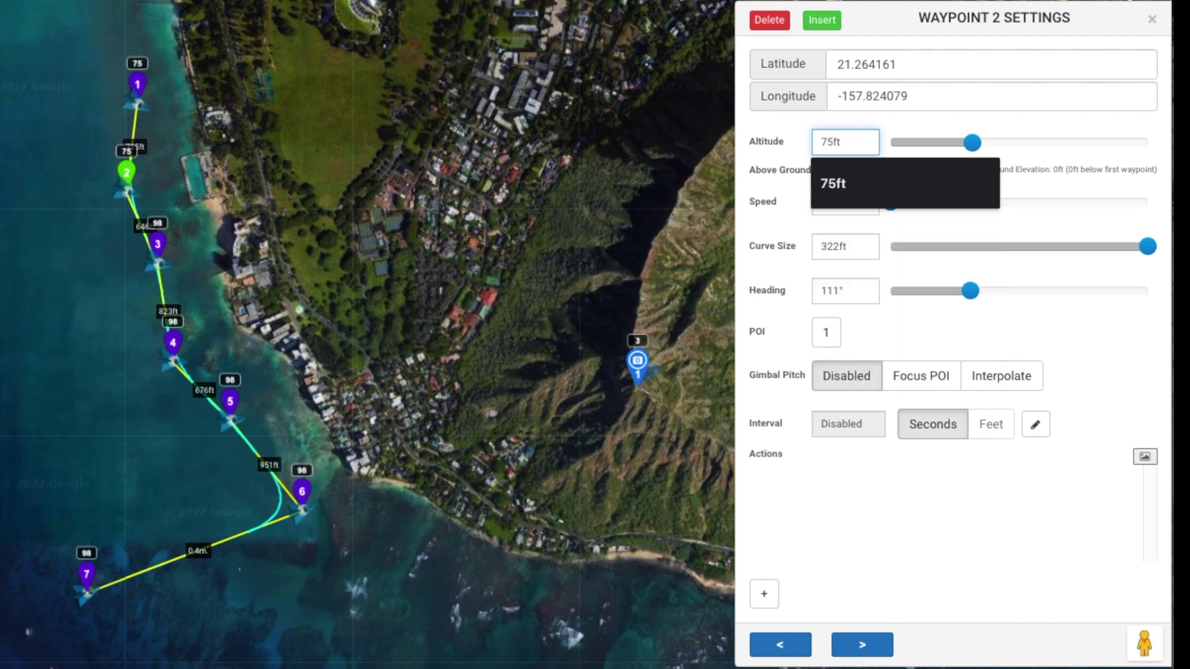
pyautogui.click(779, 138)
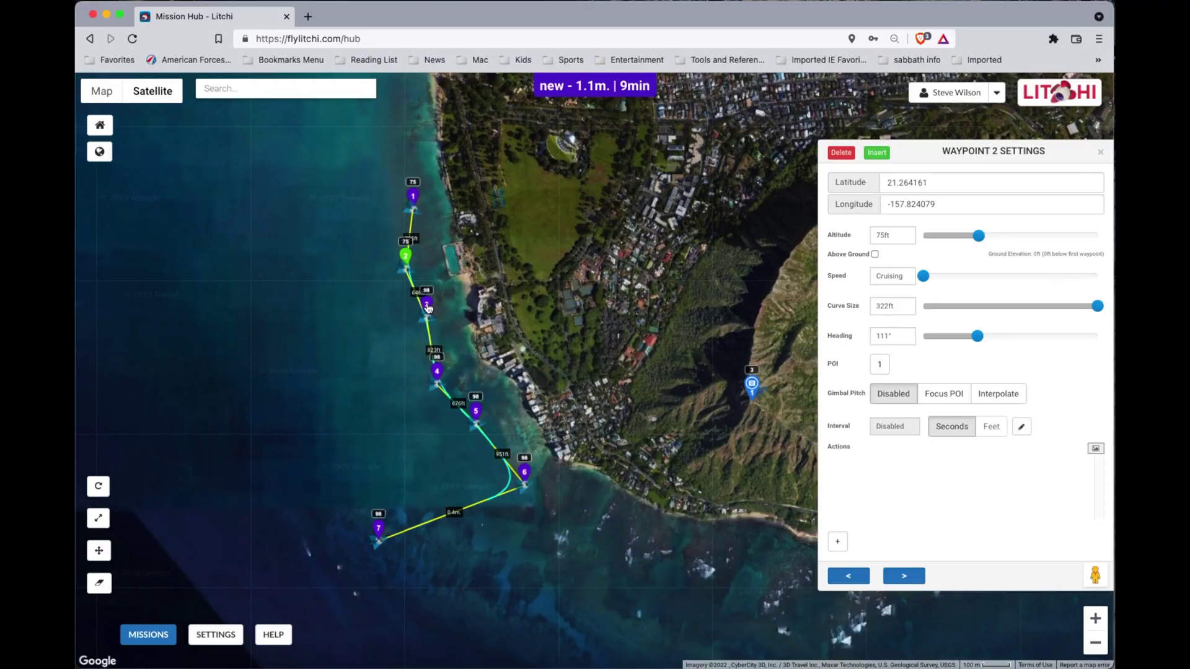
# Step: Batch-edit waypoints 3 to 6, applying an altitude of 75 ft and a gimbal pitch of Focus POI
pyautogui.click(427, 305)
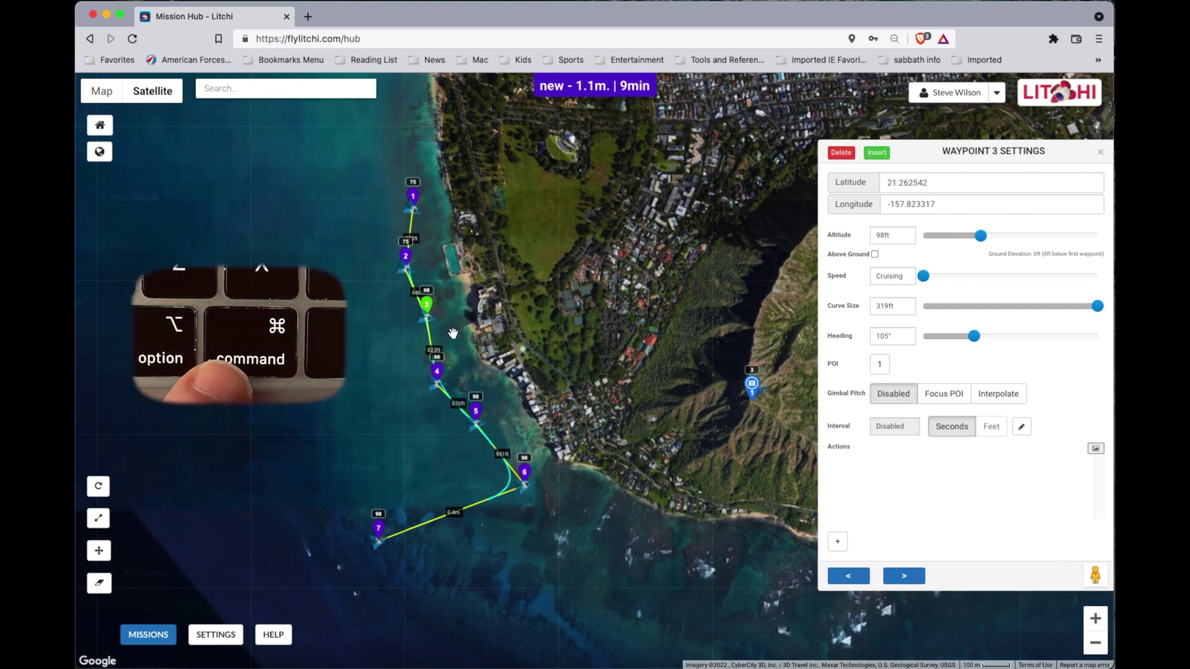
pyautogui.keyDown('super'); pyautogui.click(438, 372); pyautogui.keyUp('super')
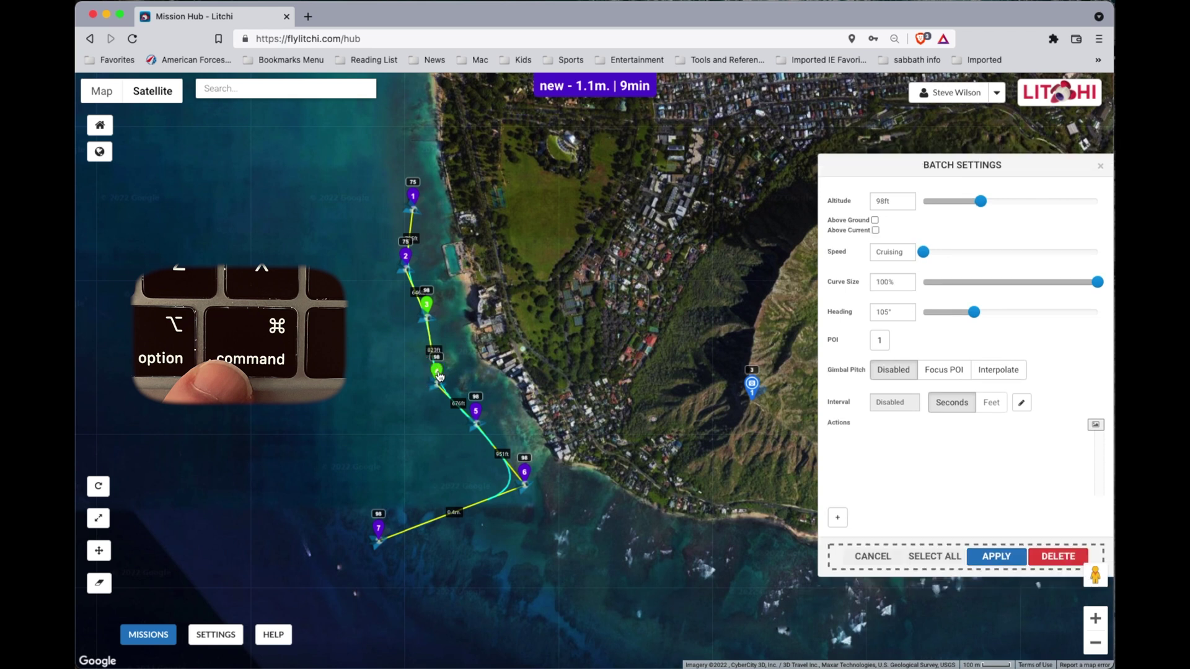
pyautogui.keyDown('super'); pyautogui.click(477, 413); pyautogui.keyUp('super')
pyautogui.keyDown('super'); pyautogui.click(525, 472); pyautogui.keyUp('super')
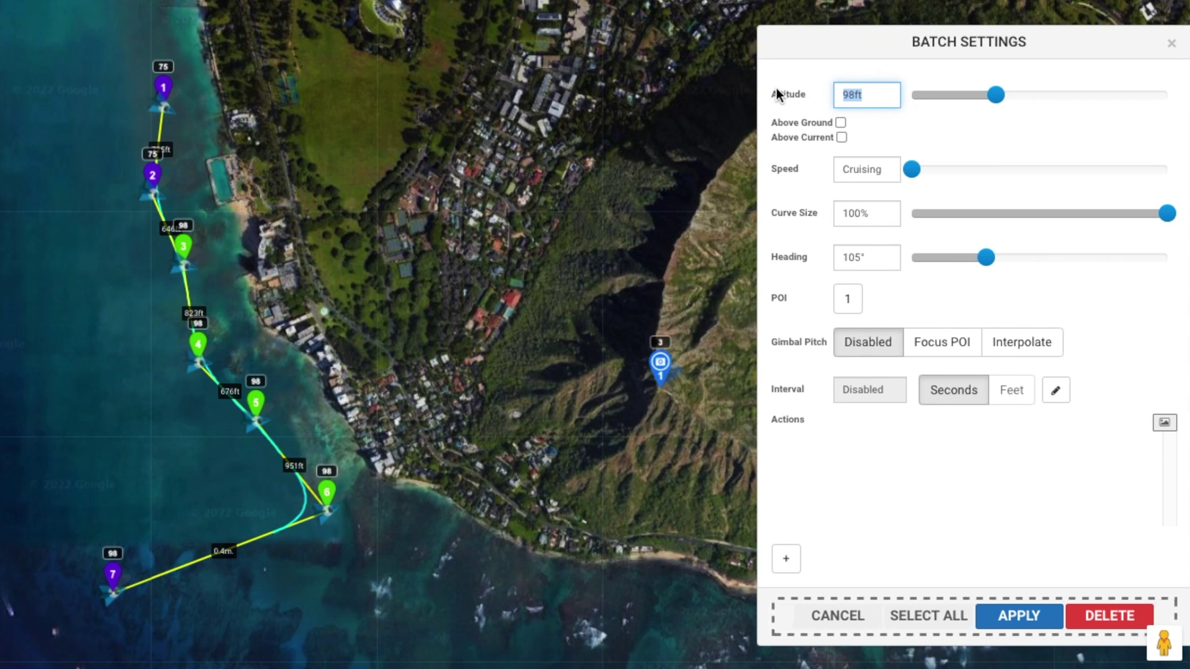
pyautogui.write('75')
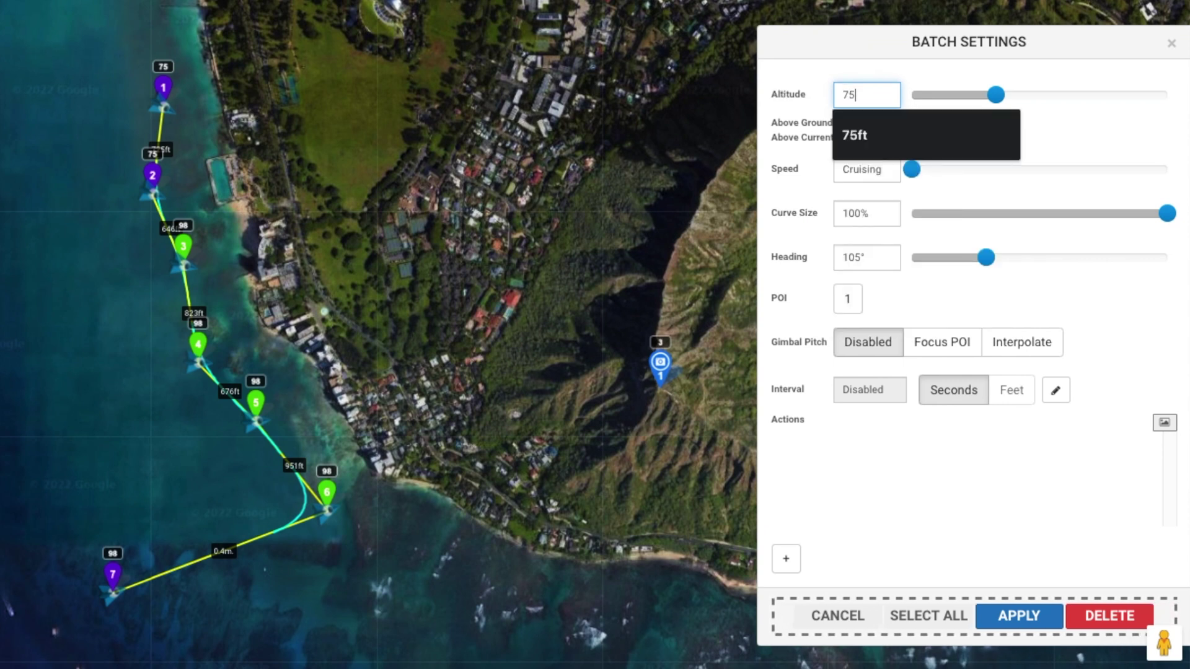
pyautogui.write('ft')
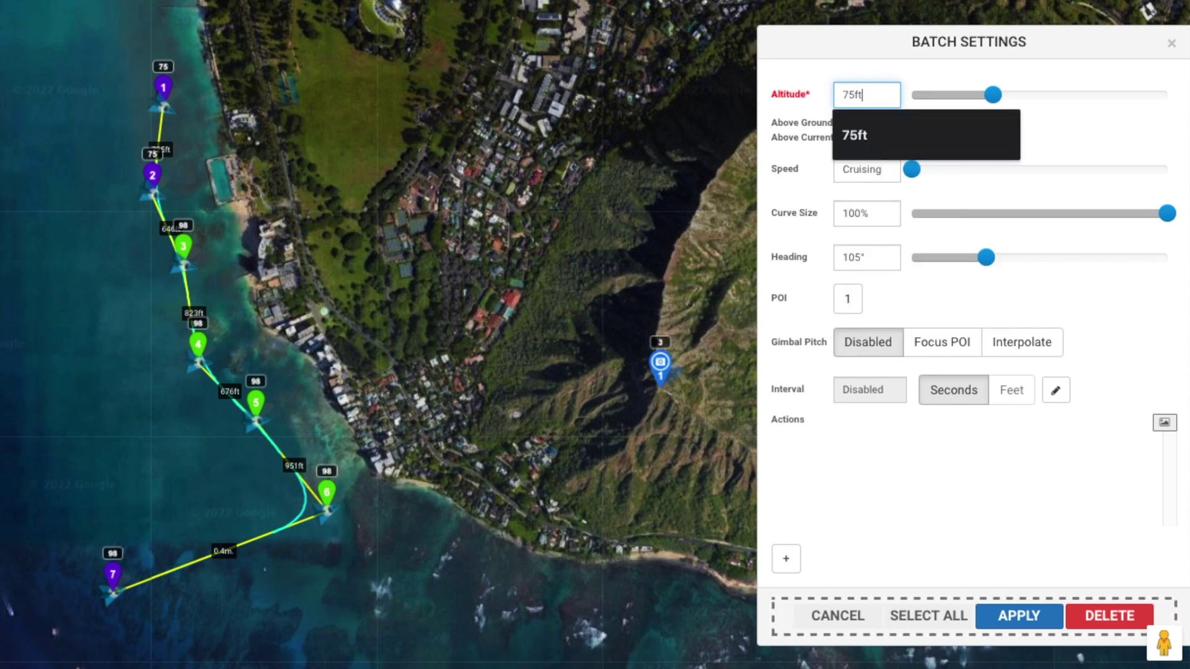
pyautogui.click(786, 76)
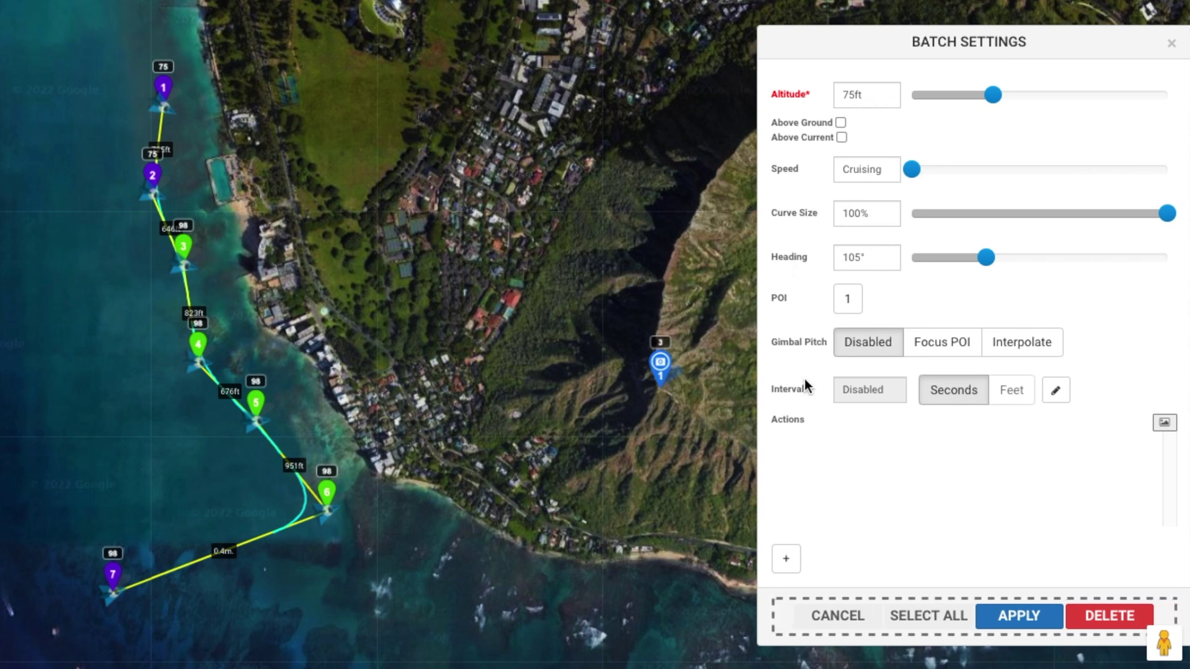
pyautogui.click(947, 350)
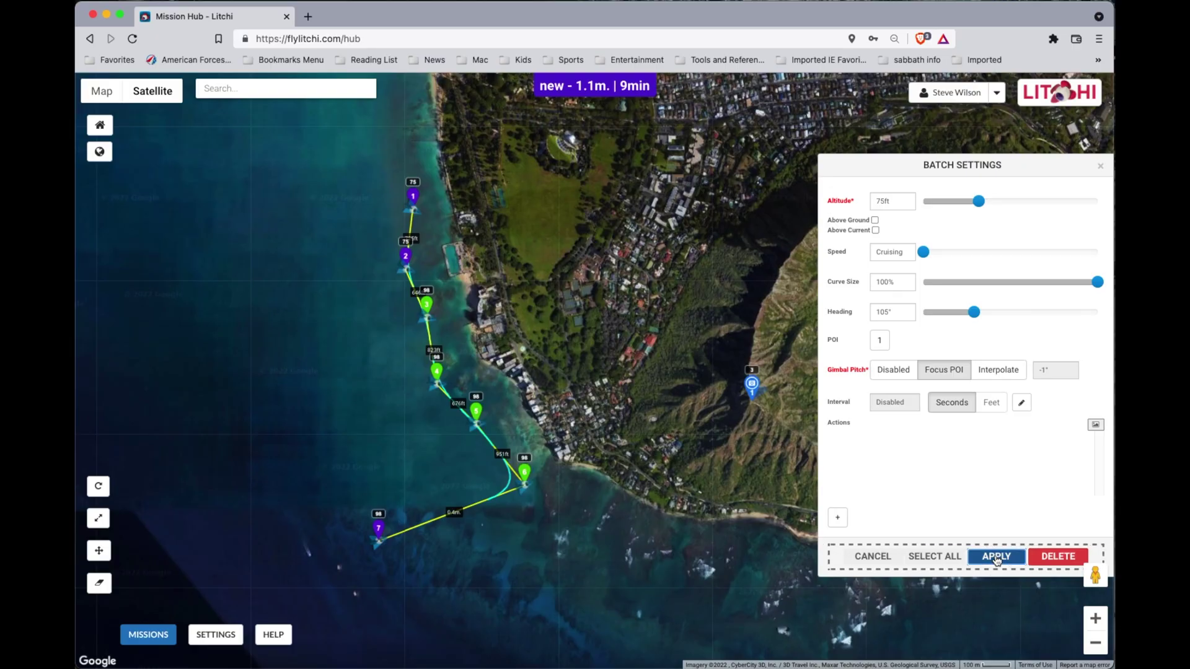
pyautogui.click(996, 556)
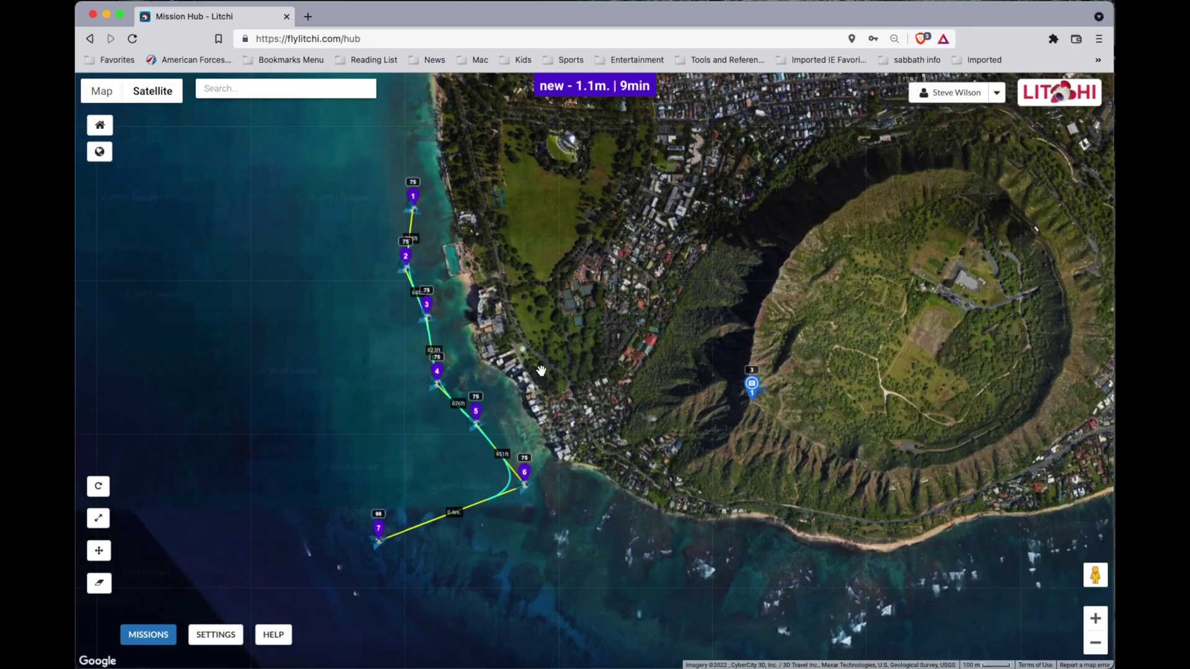
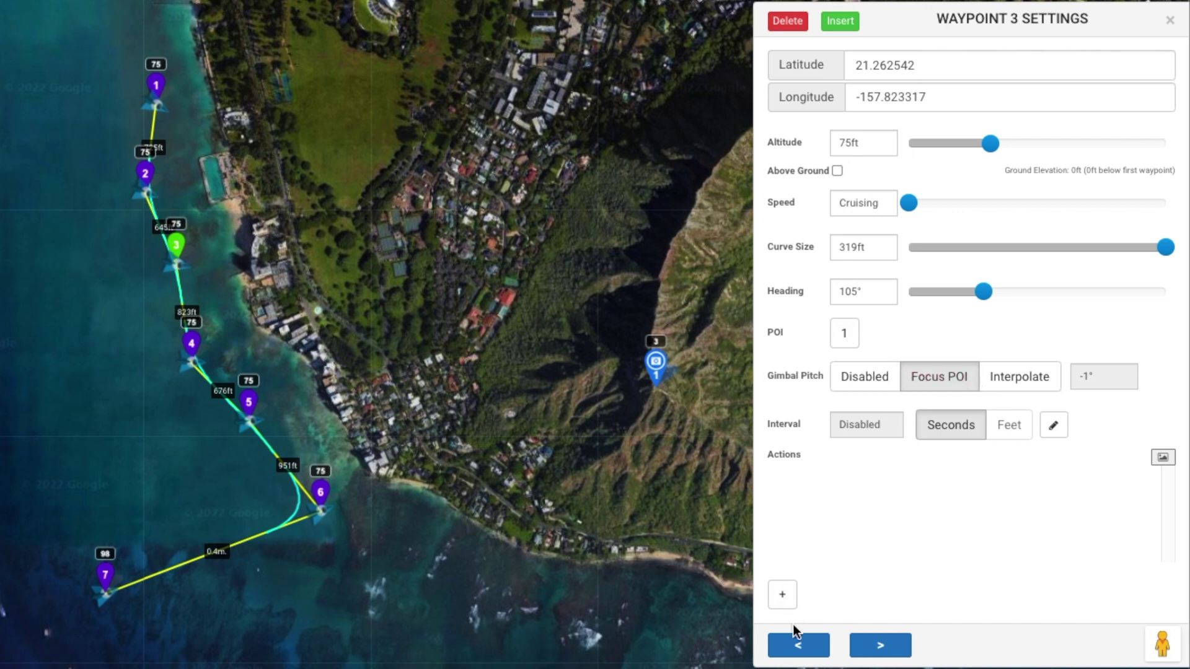
# Step: Set the gimbal pitch of waypoints 2 and 1 to Focus POI
pyautogui.click(799, 647)
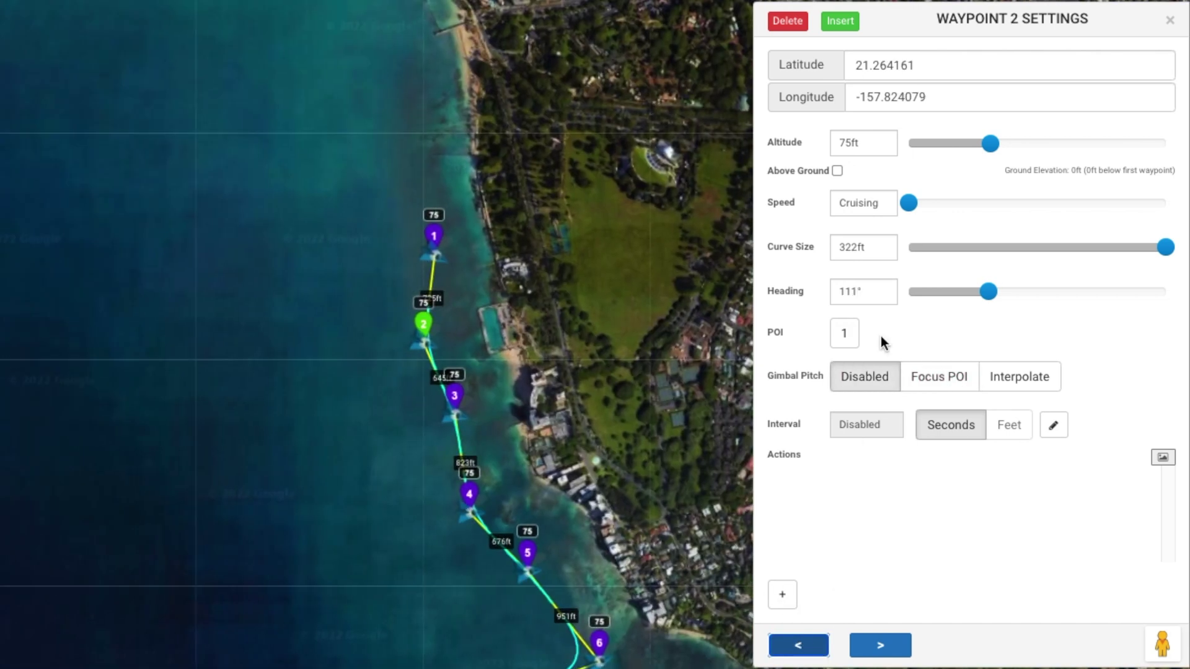
pyautogui.click(938, 384)
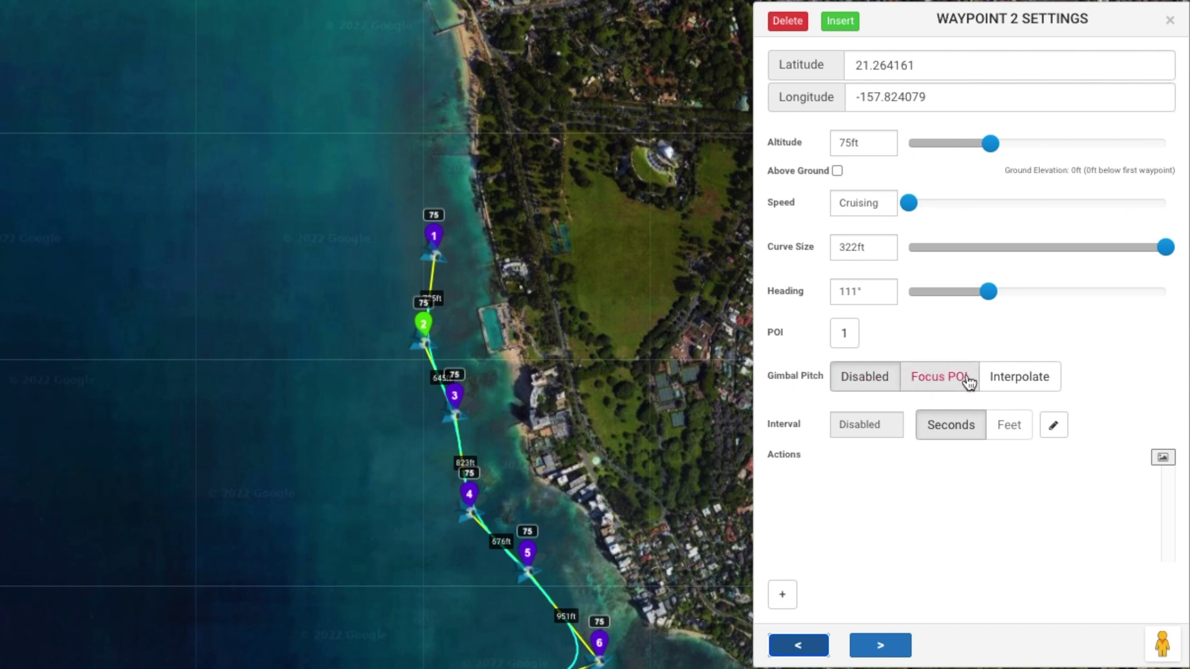
pyautogui.click(944, 385)
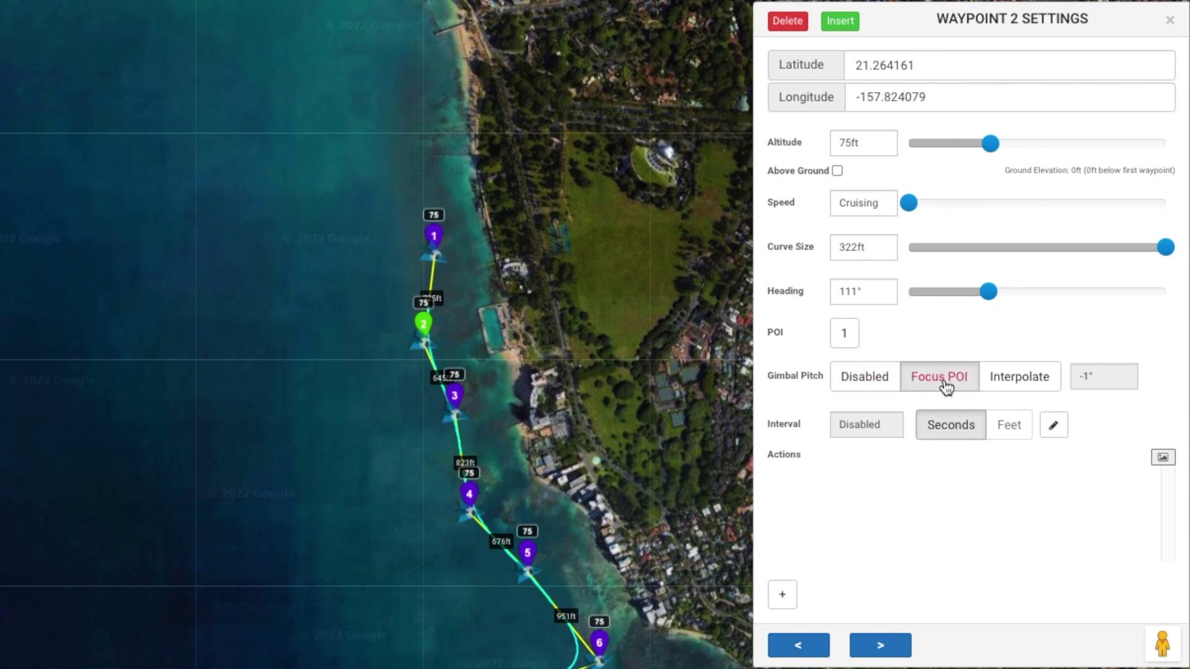
pyautogui.click(435, 236)
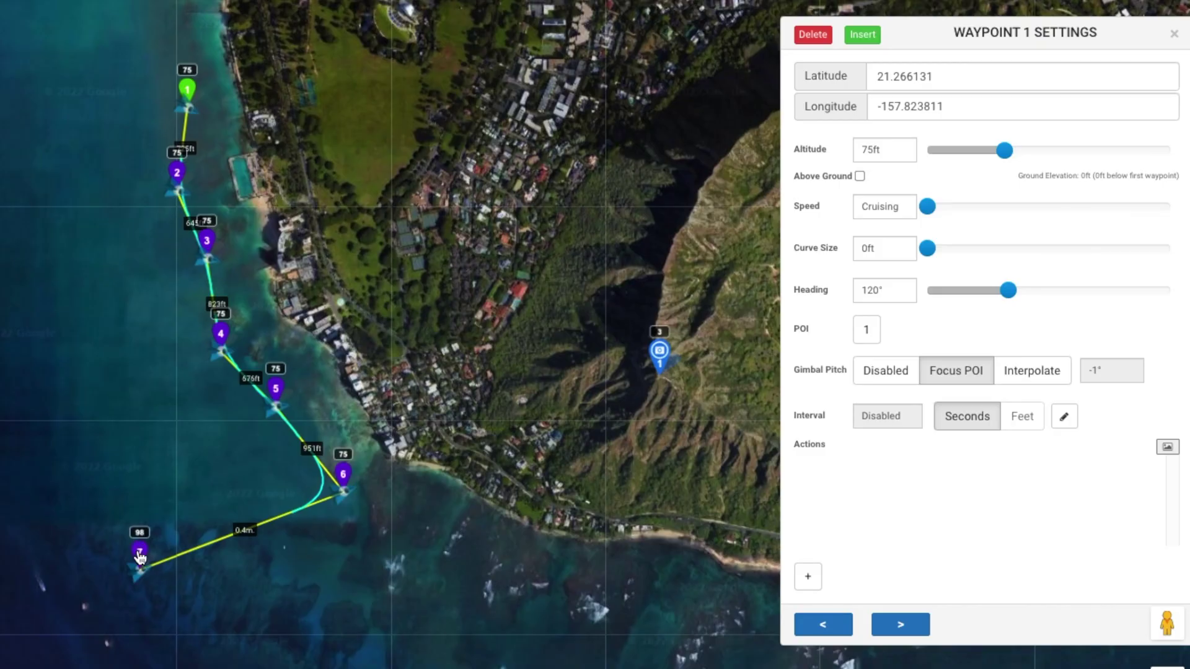
# Step: Set the altitude of waypoint 7 to 396 ft
pyautogui.click(139, 553)
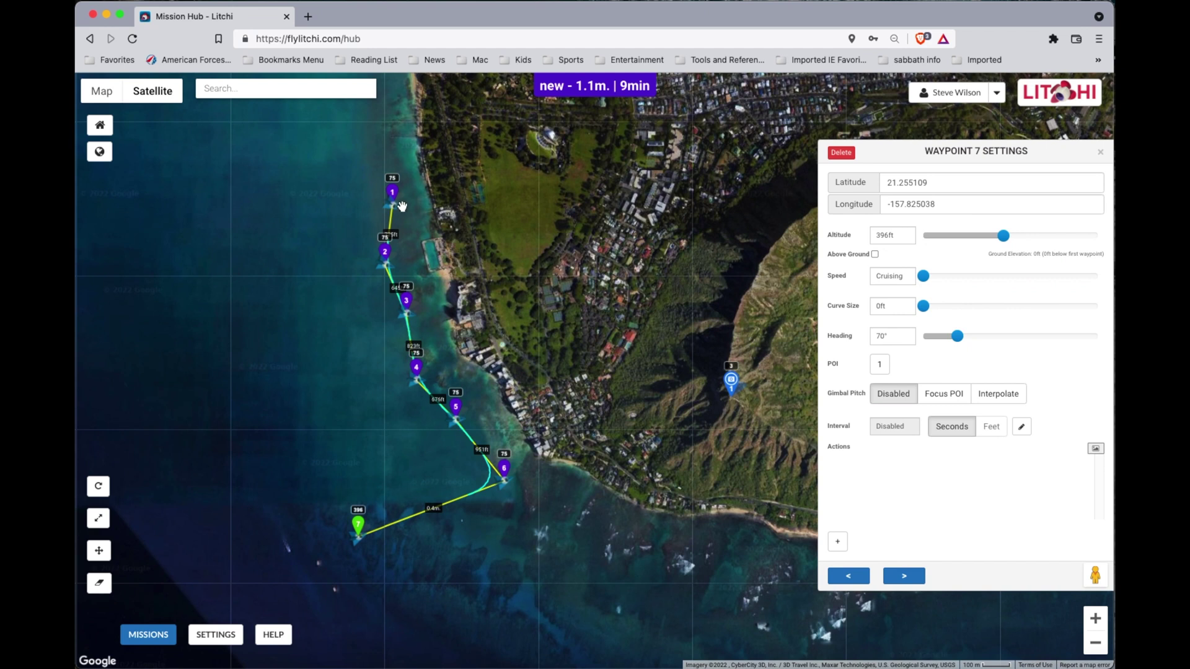
# Step: Review the settings of each waypoint in order from 1 to 7, checking altitude, POI and gimbal pitch
pyautogui.click(393, 192)
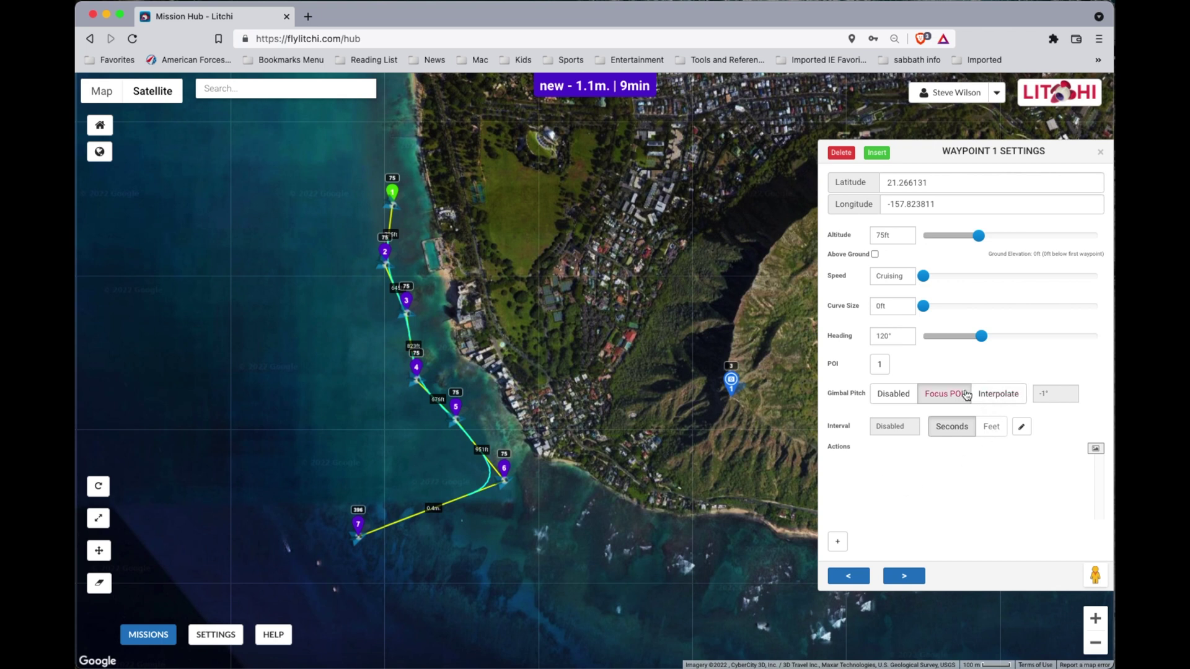
pyautogui.click(902, 577)
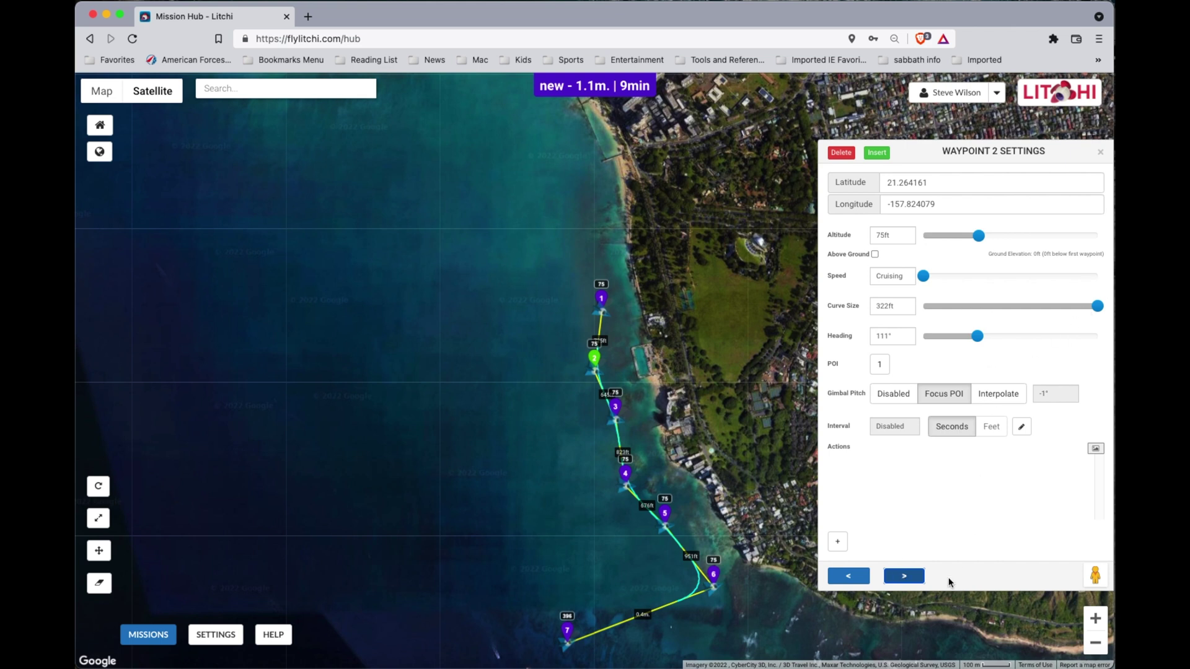
pyautogui.click(904, 578)
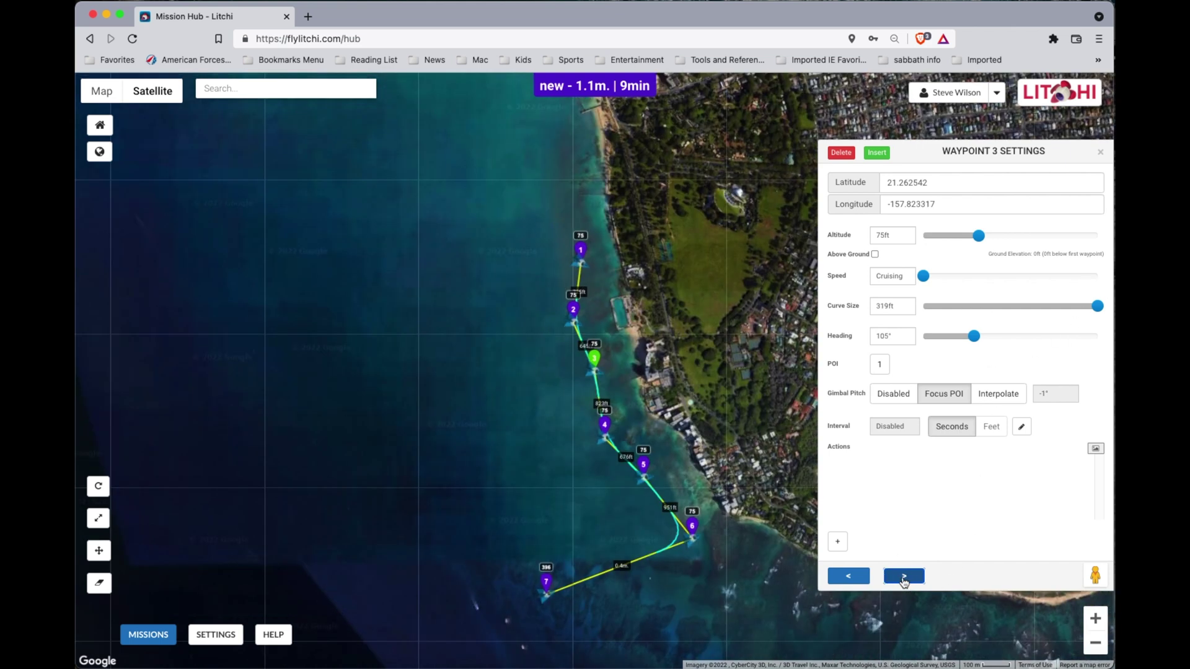
pyautogui.click(904, 577)
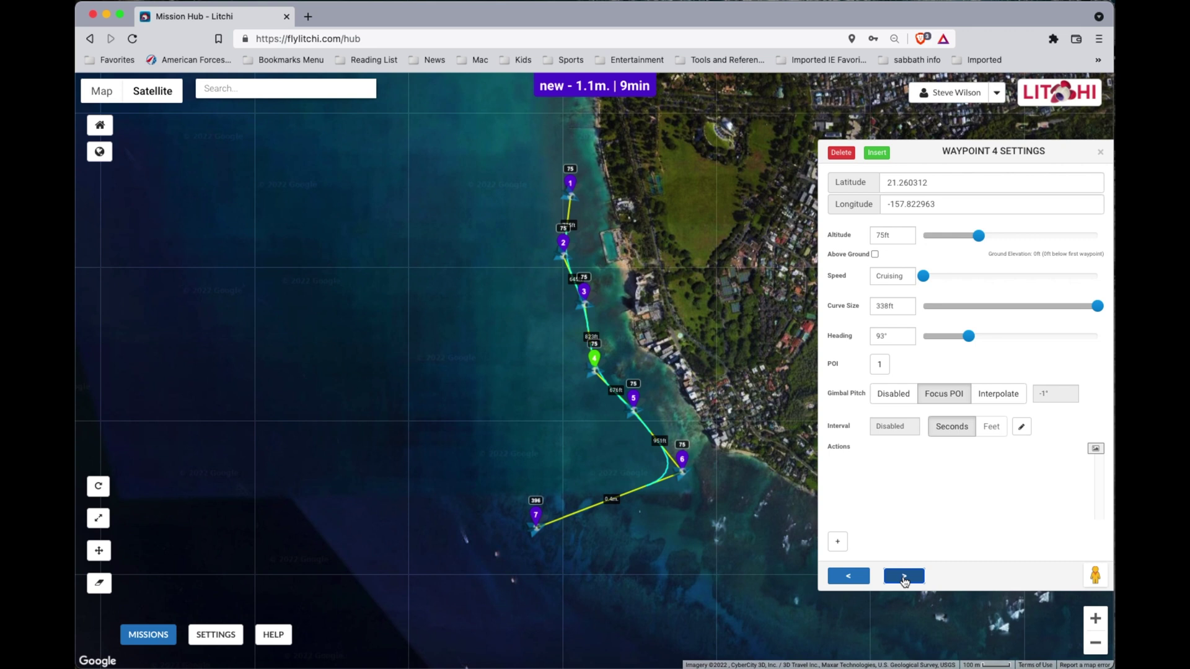
pyautogui.click(904, 577)
pyautogui.click(903, 577)
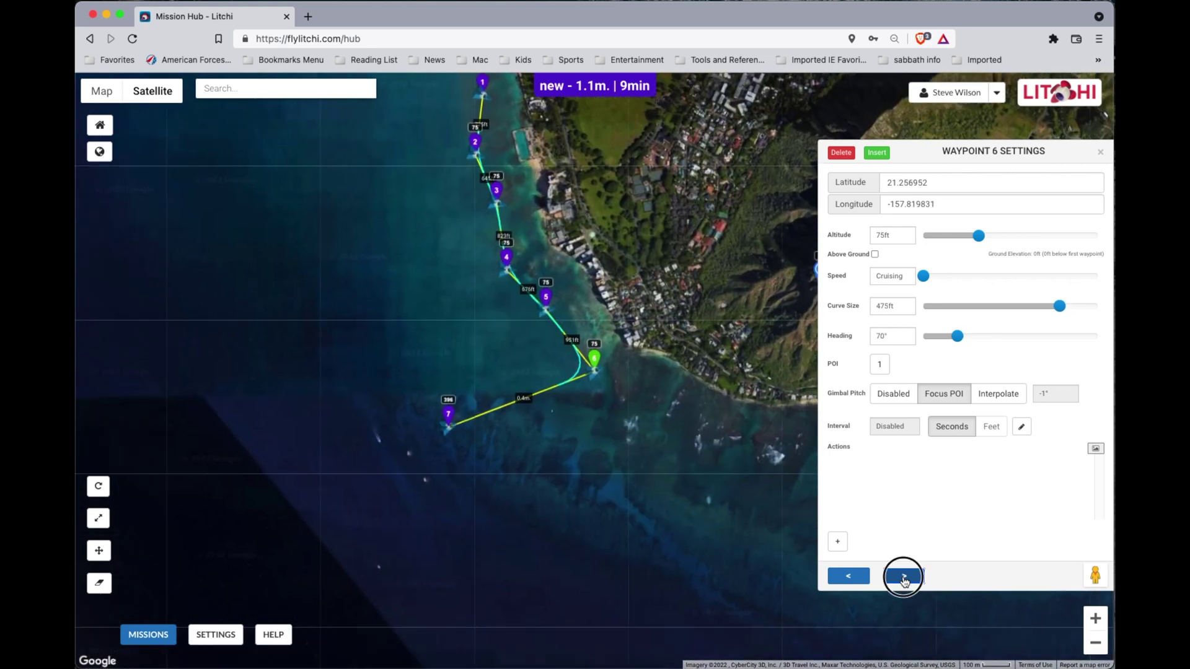
pyautogui.click(904, 578)
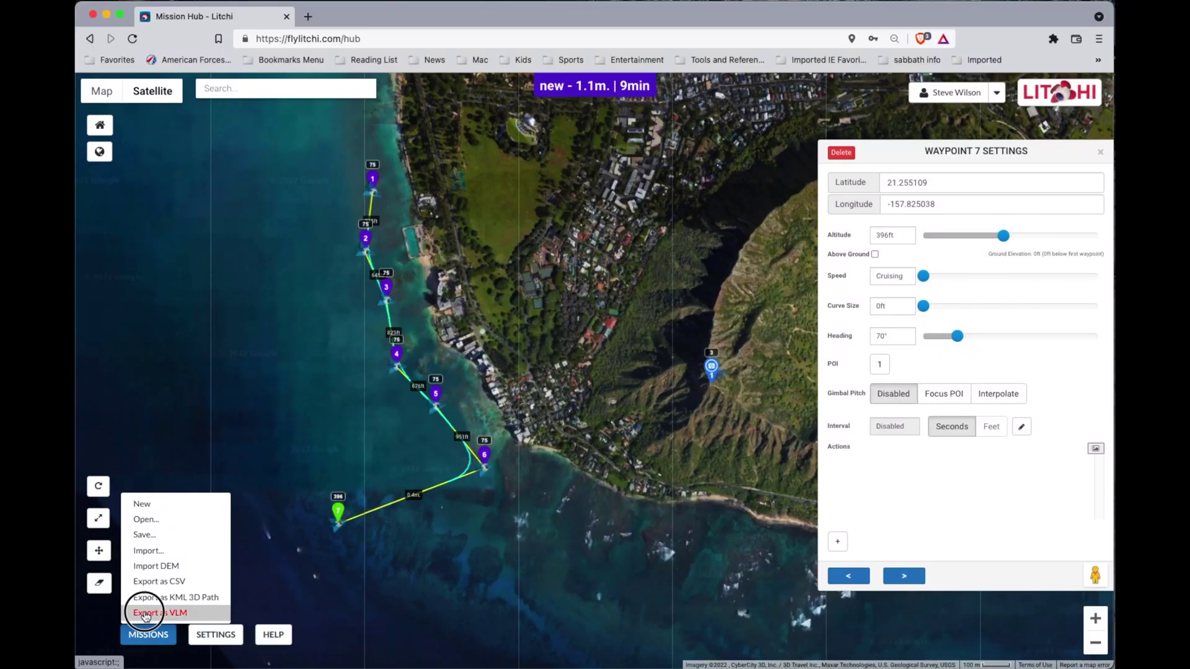
# Step: Export the mission as VLM to the Desktop under the name litchi_mission and open the file in Google Earth Pro
pyautogui.click(146, 614)
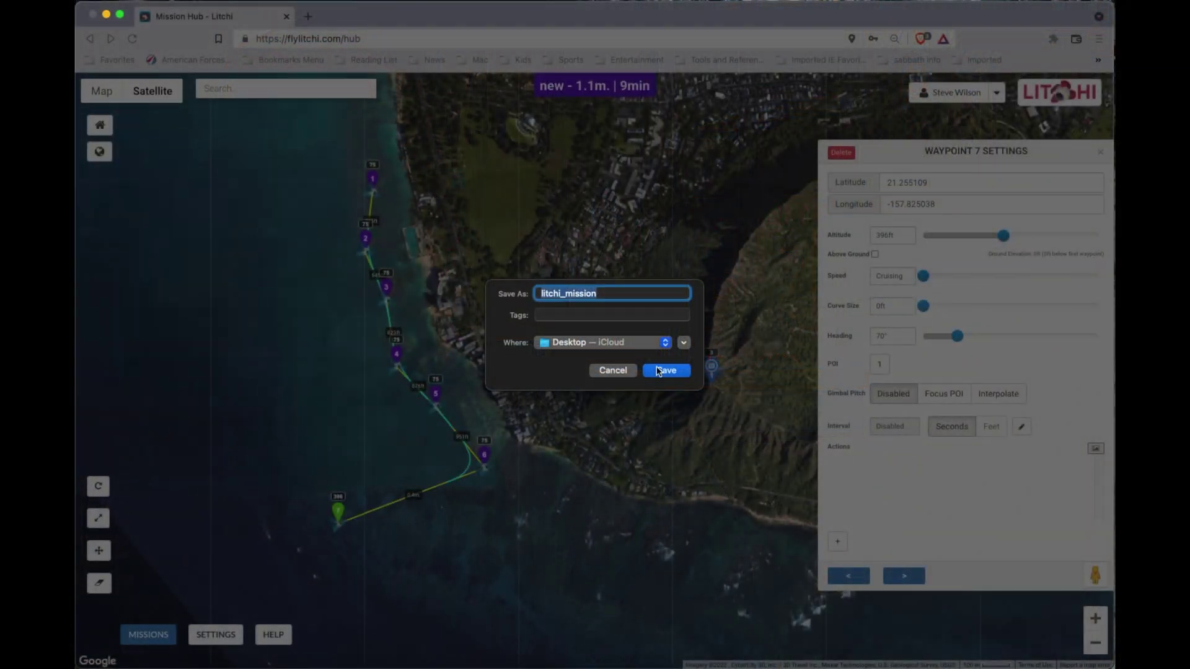
pyautogui.click(668, 372)
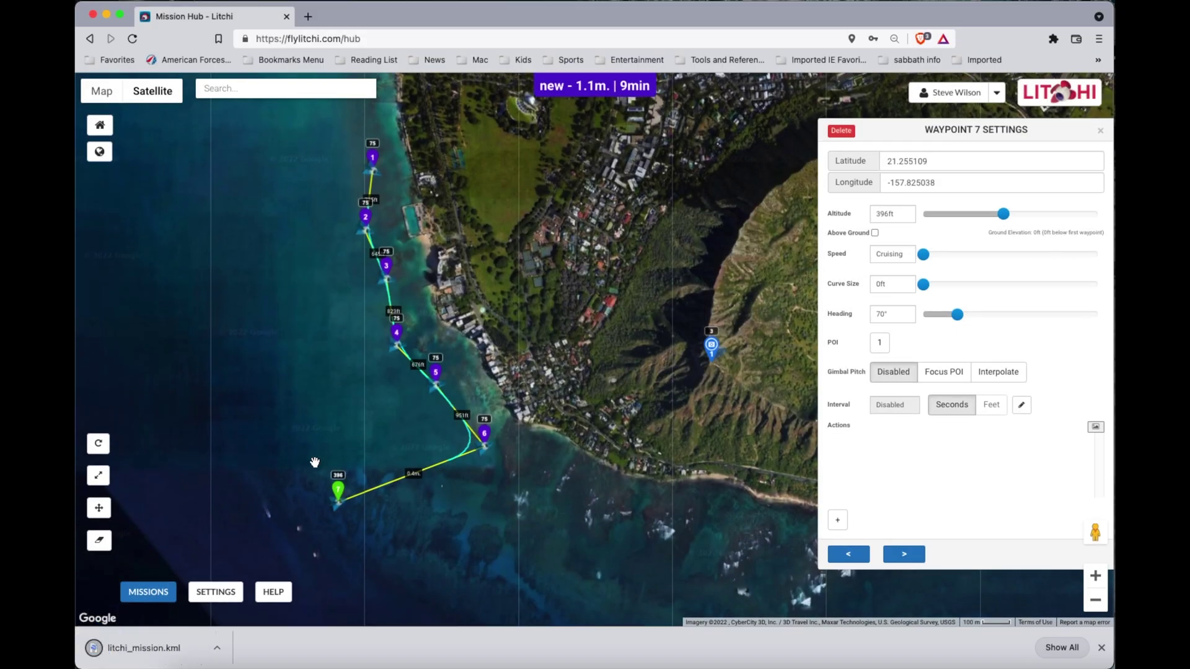
pyautogui.click(152, 652)
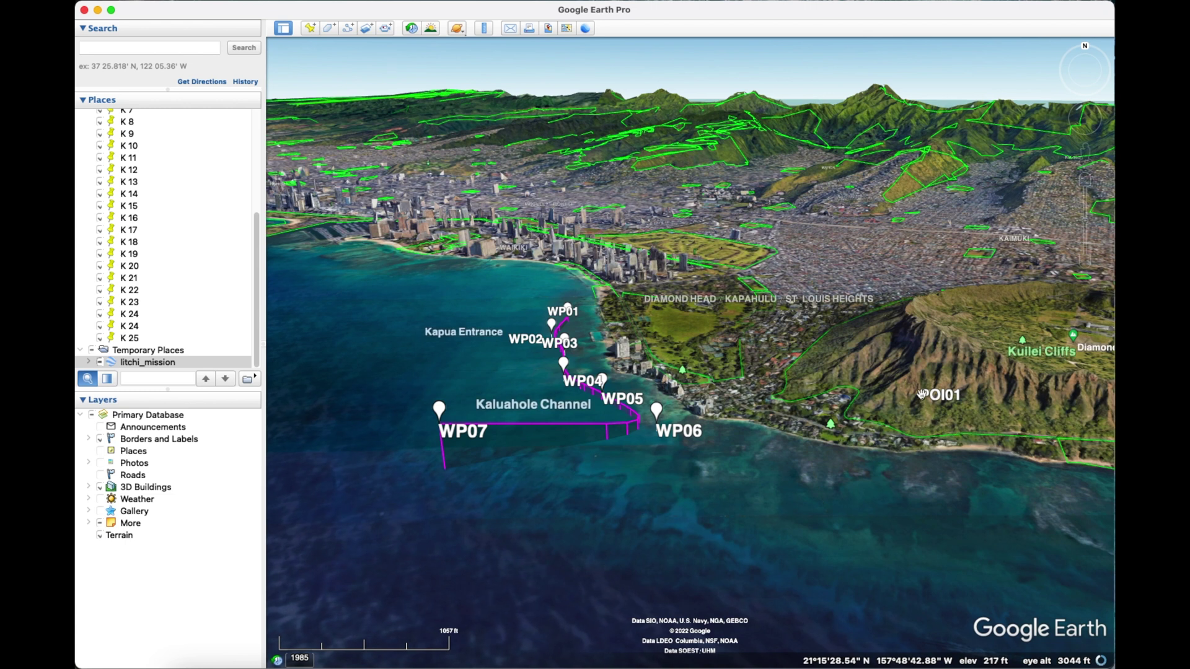
# Step: Inspect the litchi_mission flight path in 3D, play its Virtual Mission tour and pause the playback
pyautogui.moveTo(547, 456); pyautogui.dragTo(932, 509)
pyautogui.moveTo(505, 421); pyautogui.dragTo(792, 457)
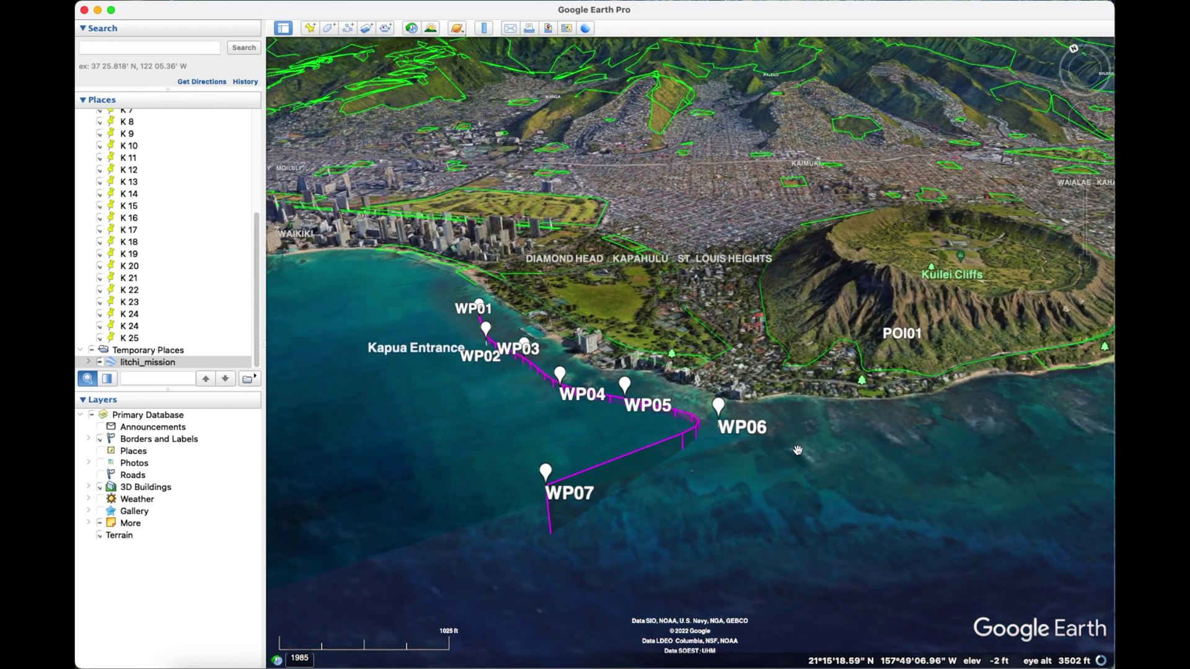
pyautogui.click(89, 363)
pyautogui.doubleClick(166, 354)
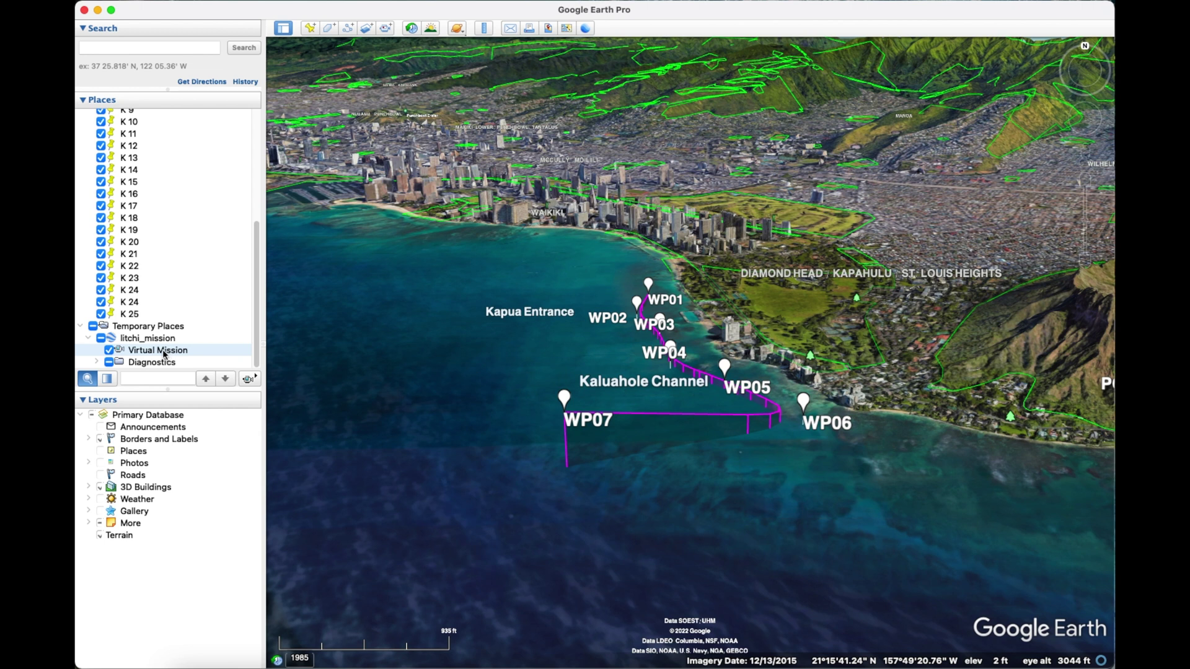
pyautogui.doubleClick(145, 351)
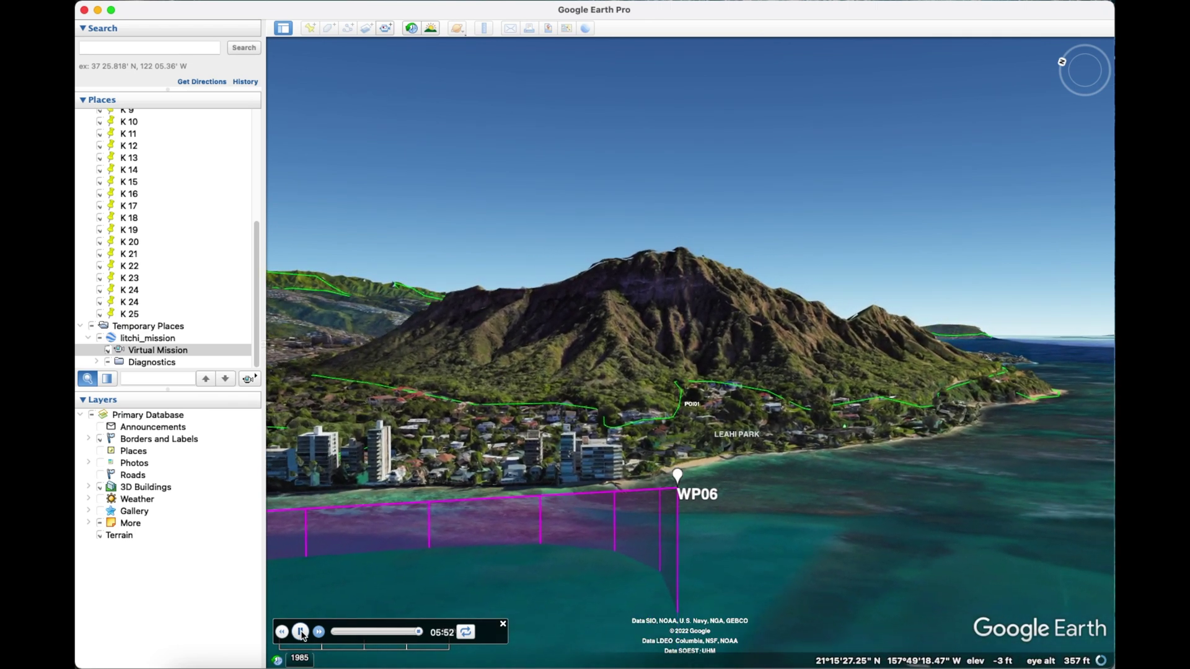
pyautogui.click(301, 633)
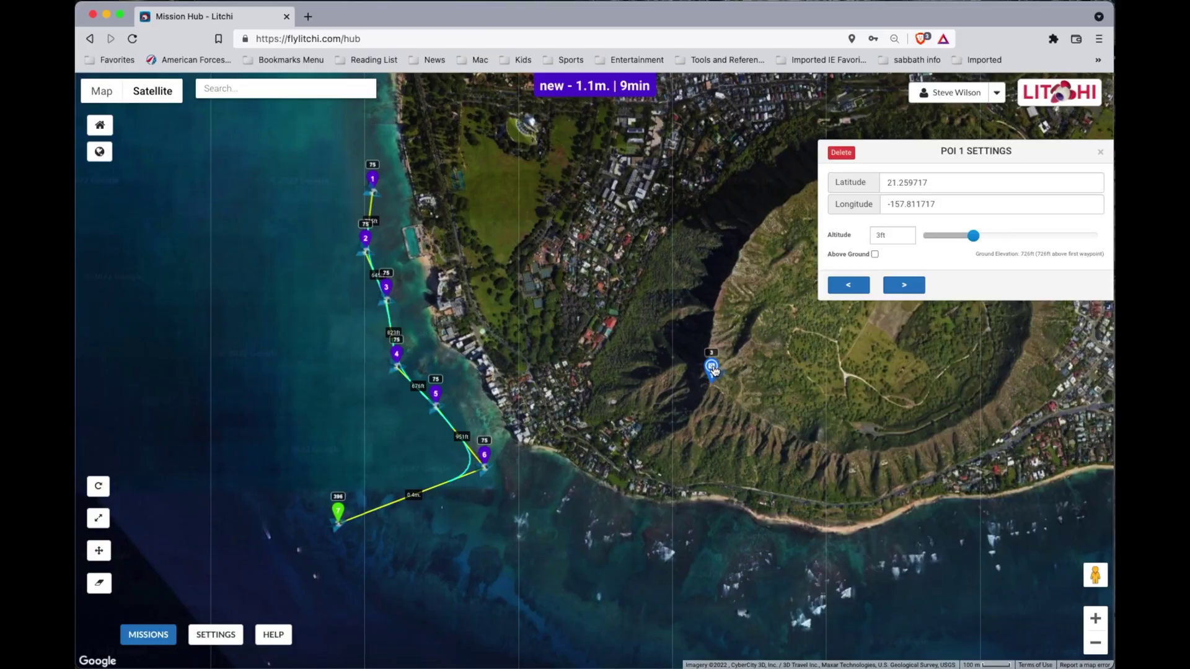
# Step: Return to Litchi Mission Hub and add a second point of interest beside the seaside pool, at about 21.2645, -157.8222
pyautogui.click(714, 369)
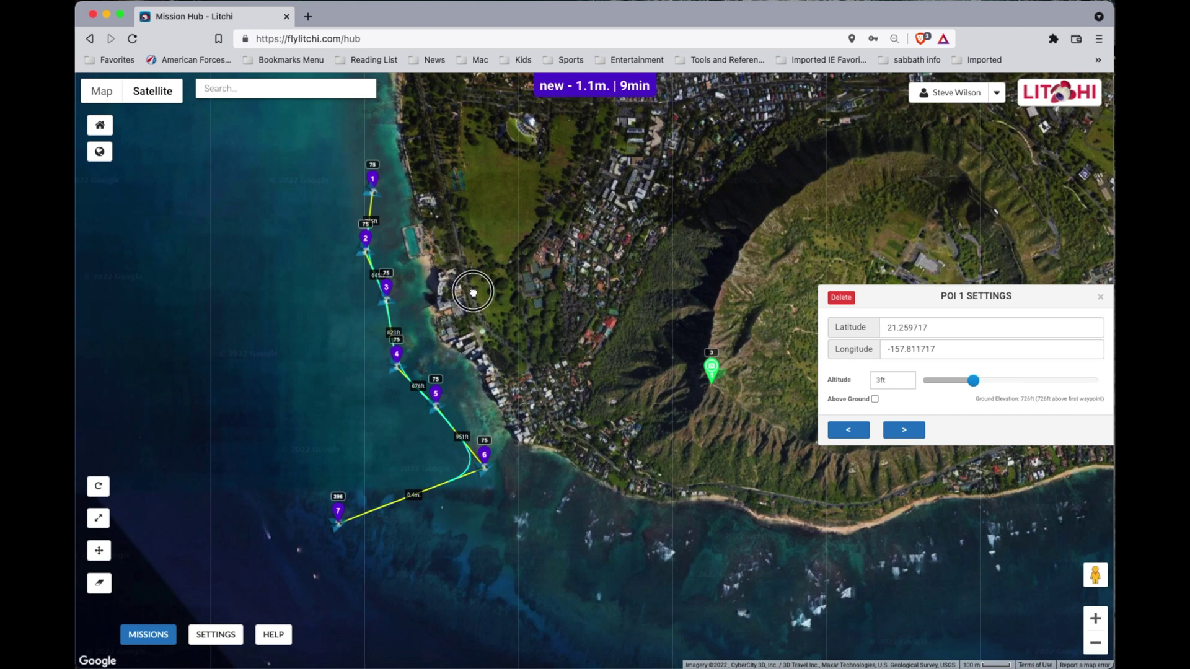
pyautogui.scroll(2, 473, 292)
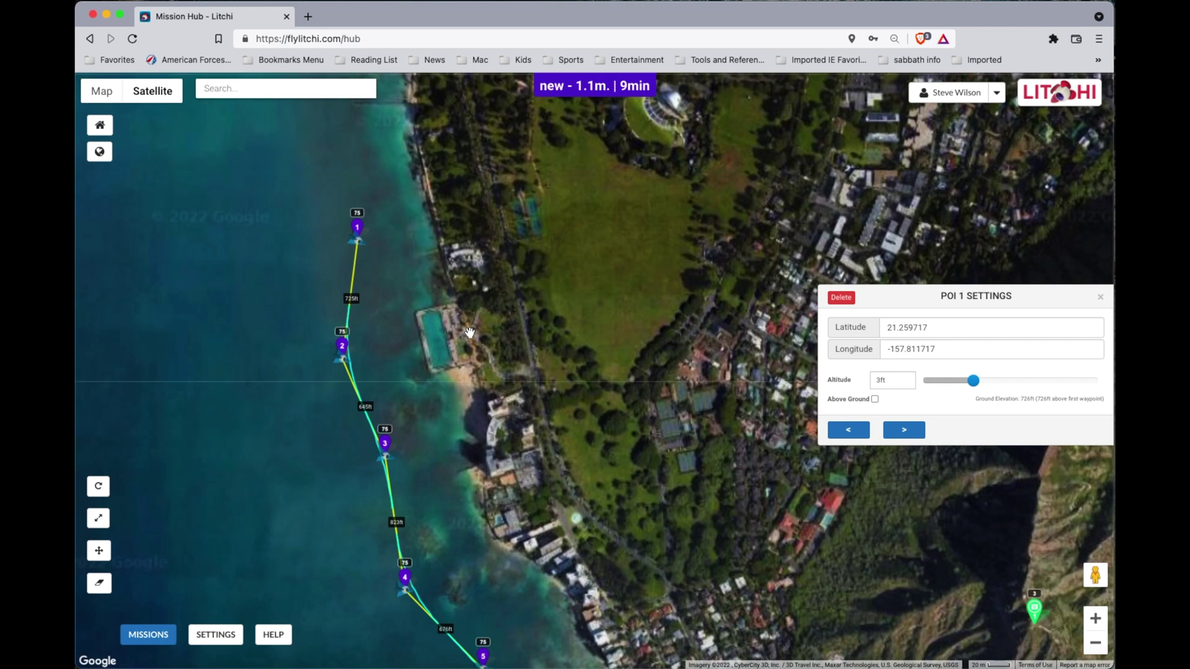
pyautogui.scroll(2, 470, 333)
pyautogui.moveTo(470, 333); pyautogui.dragTo(525, 396)
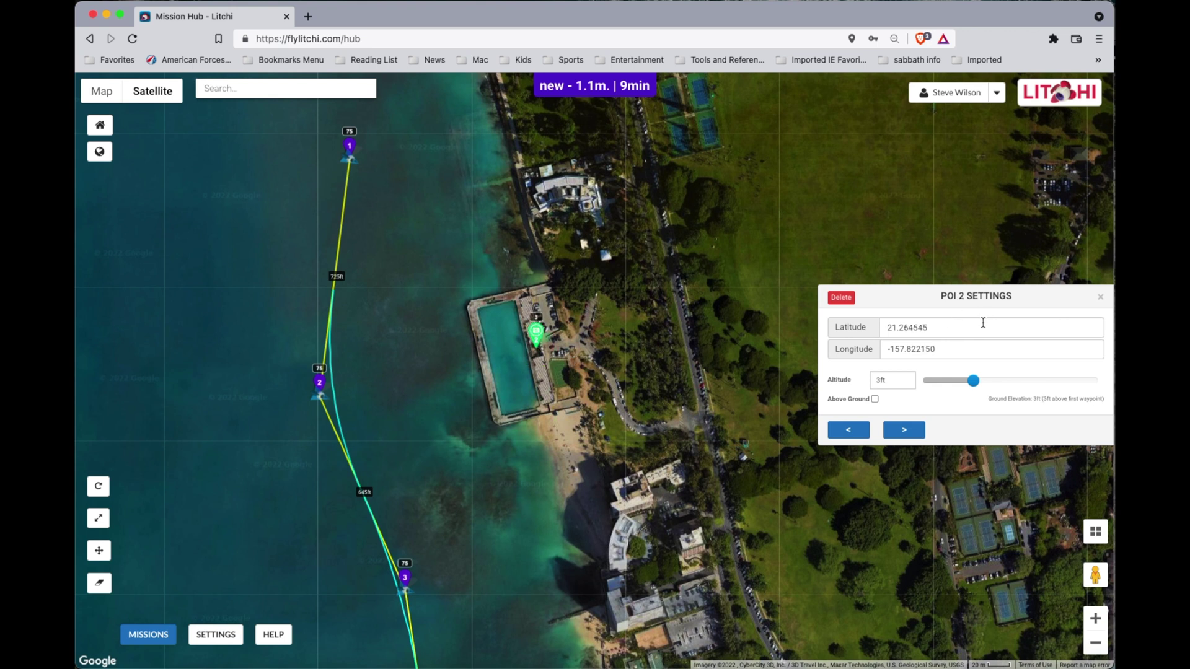
# Step: Batch-edit waypoints 1 to 3 so that they face POI 2, and apply the change
pyautogui.click(350, 146)
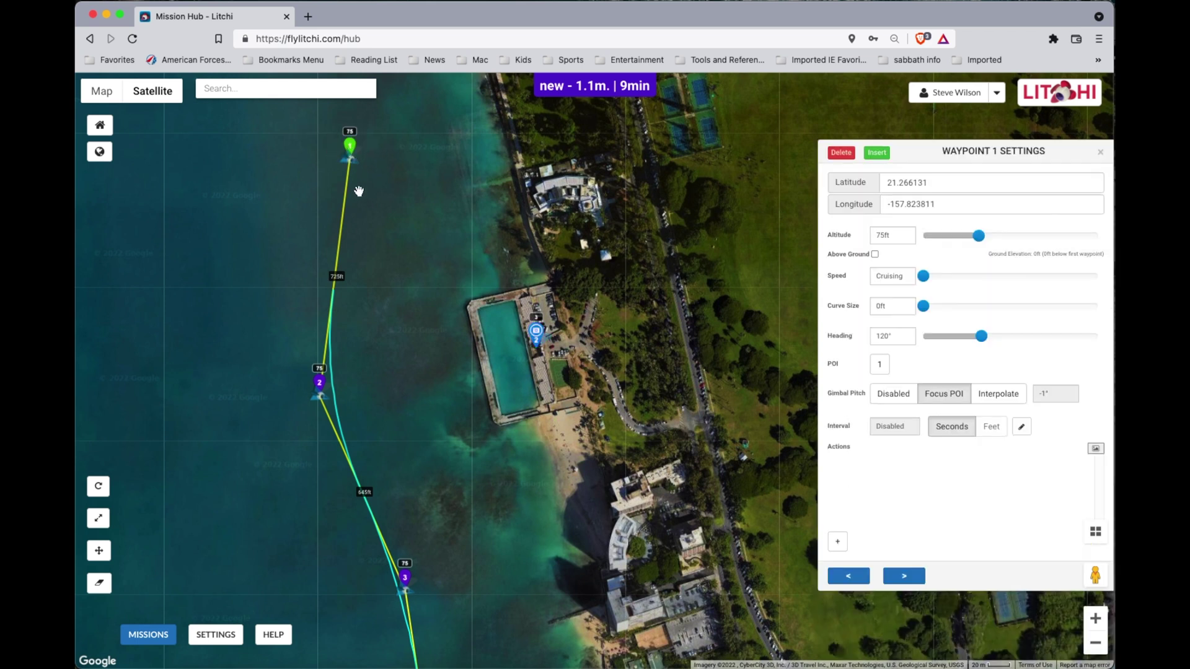
pyautogui.keyDown('super'); pyautogui.click(320, 383); pyautogui.keyUp('super')
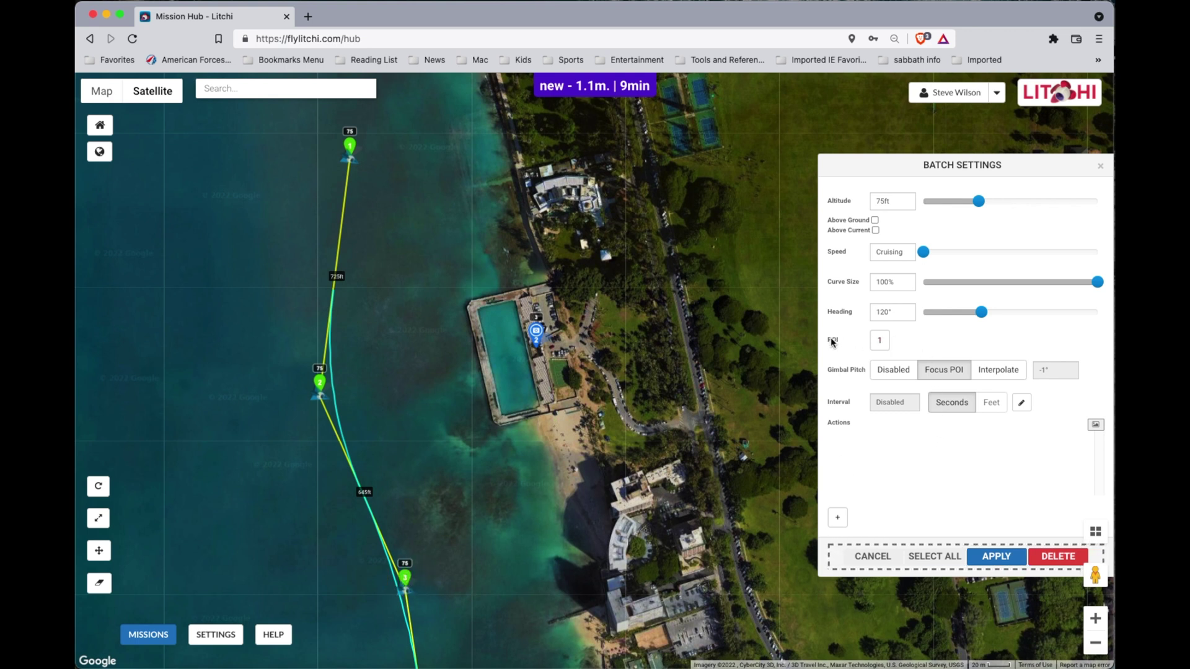
pyautogui.click(884, 340)
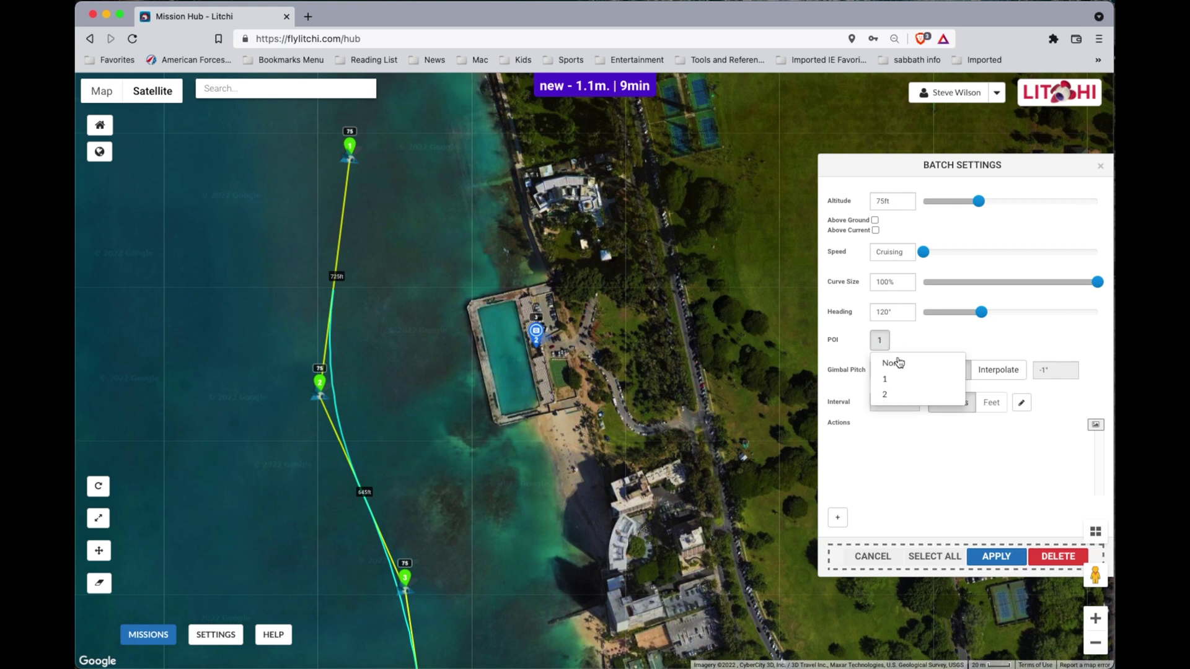
pyautogui.click(899, 402)
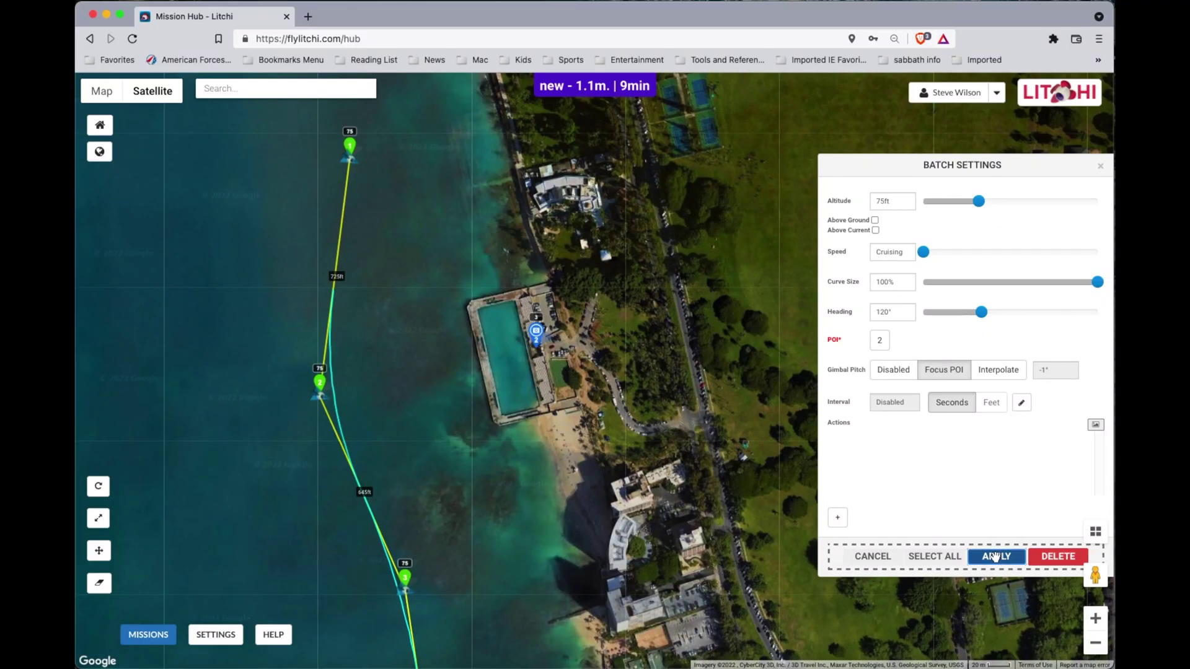
pyautogui.click(995, 557)
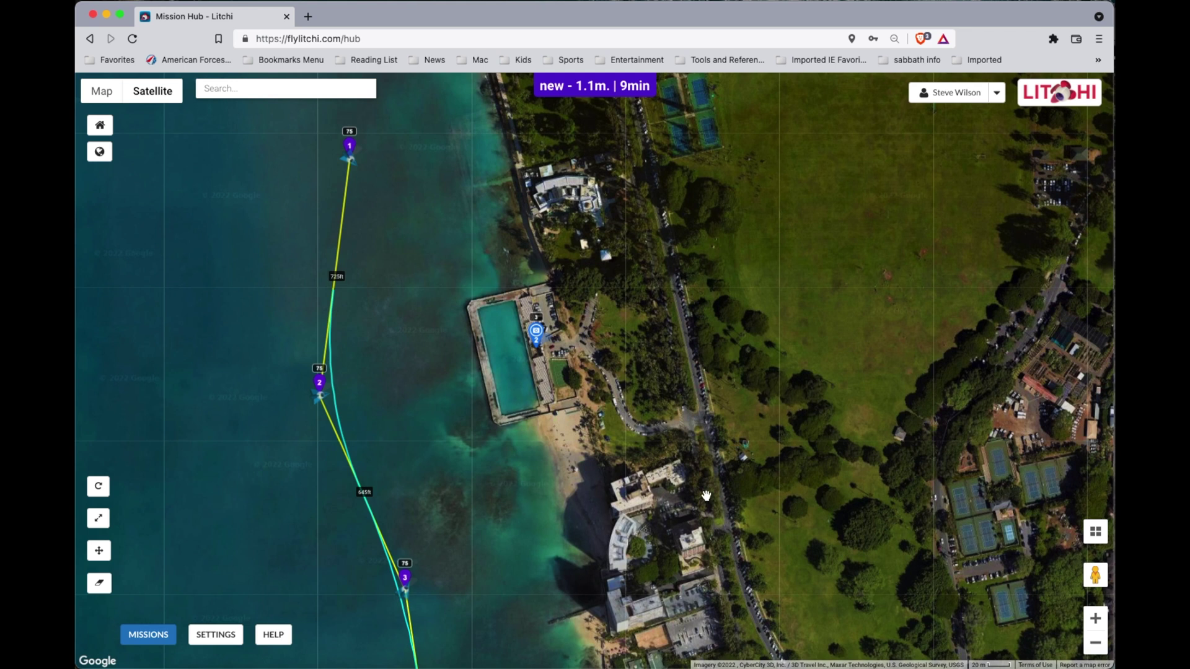
# Step: Review the point-of-interest and gimbal settings of waypoints 2, 1 and 7
pyautogui.click(320, 384)
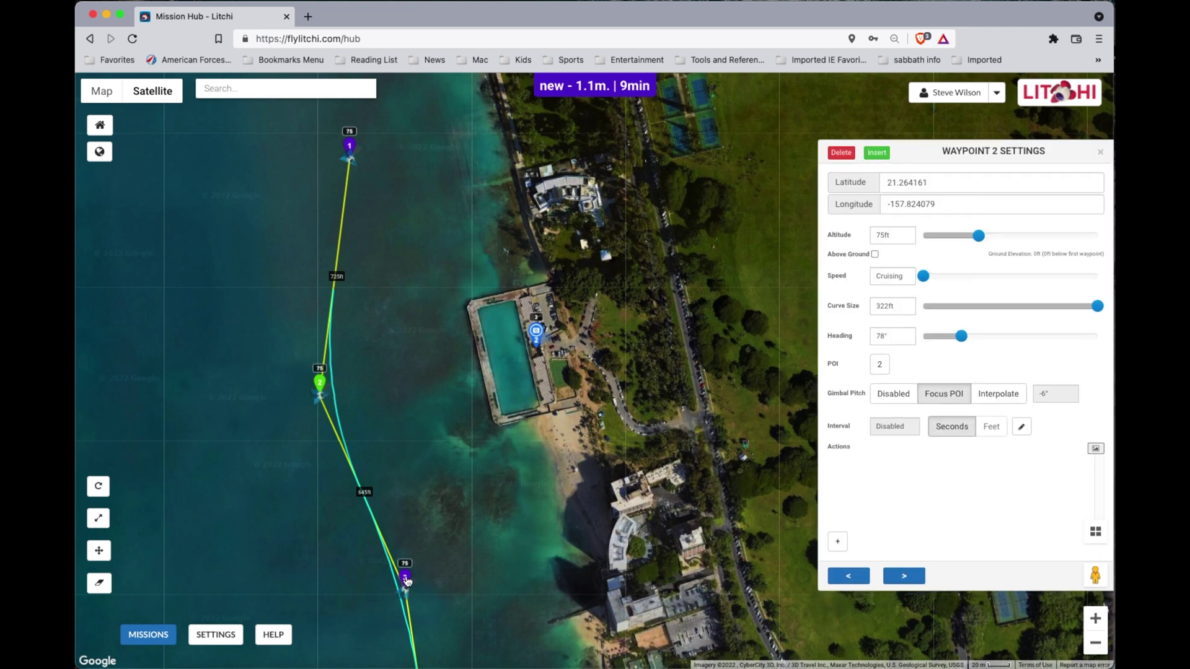
pyautogui.click(350, 148)
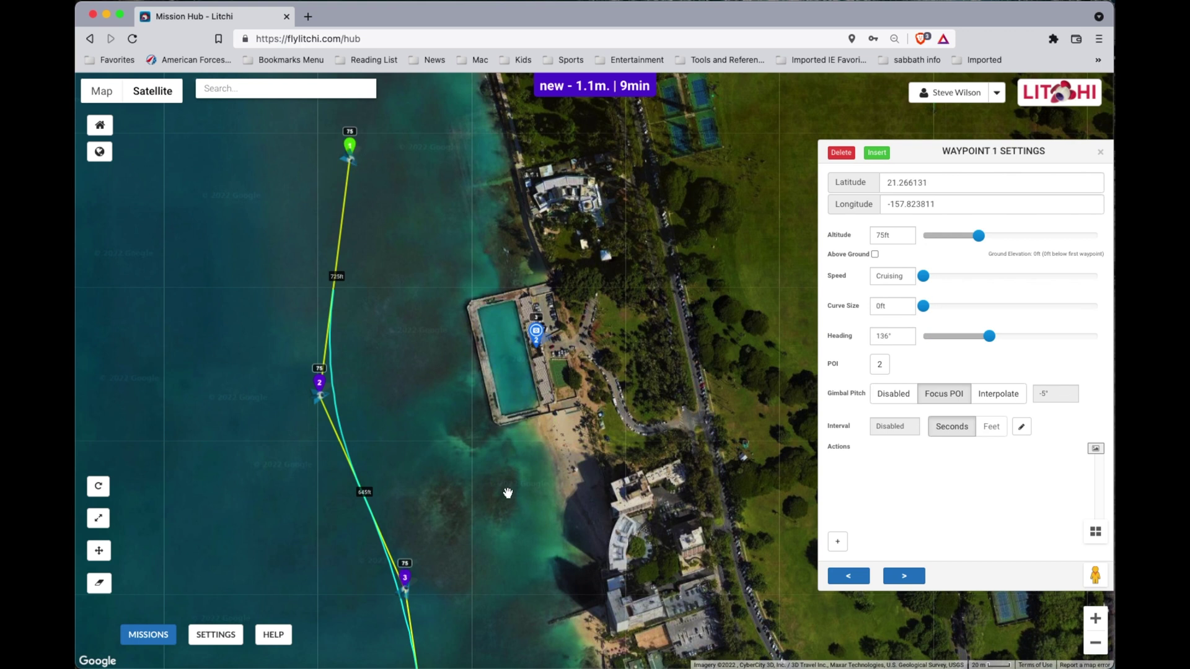
pyautogui.scroll(-3, 508, 494)
pyautogui.moveTo(507, 494); pyautogui.dragTo(502, 103)
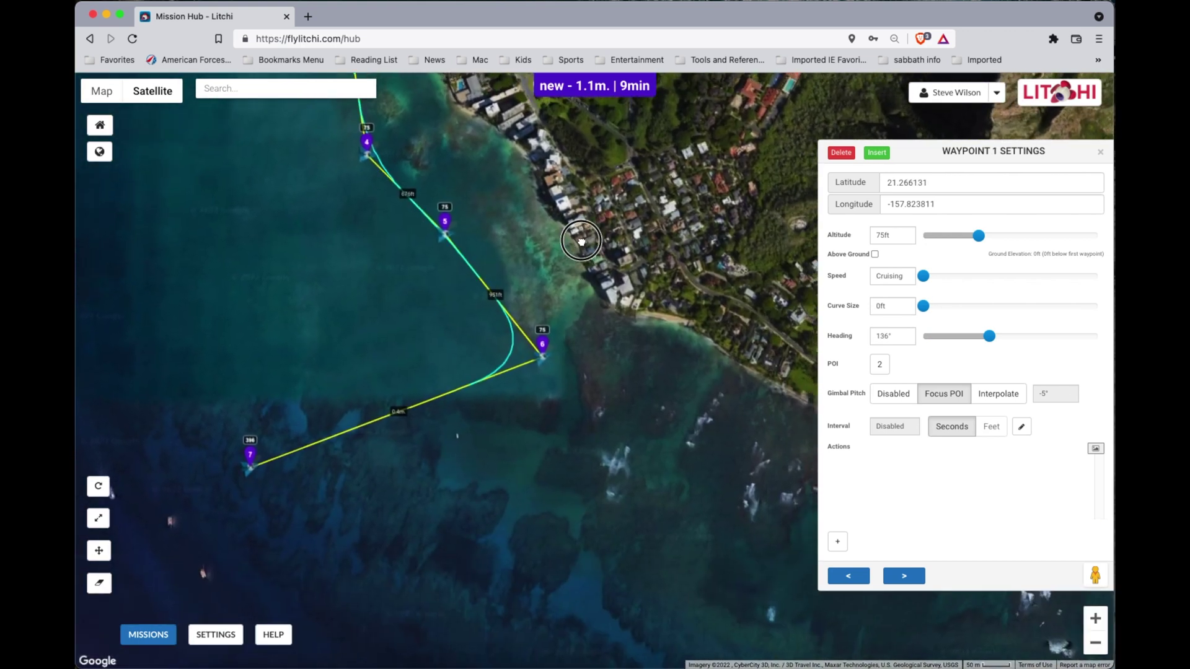
pyautogui.click(249, 457)
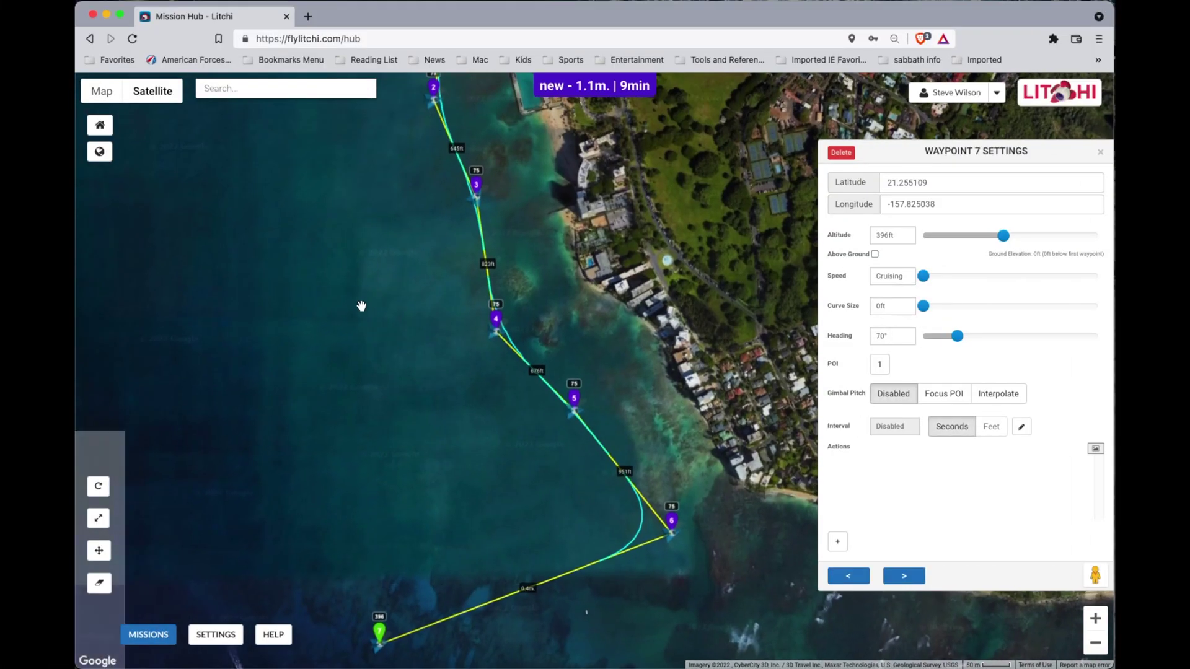
# Step: Add a third point of interest on the city beachfront north of waypoint 1, at about 21.2755, -157.8261
pyautogui.scroll(-4, 362, 306)
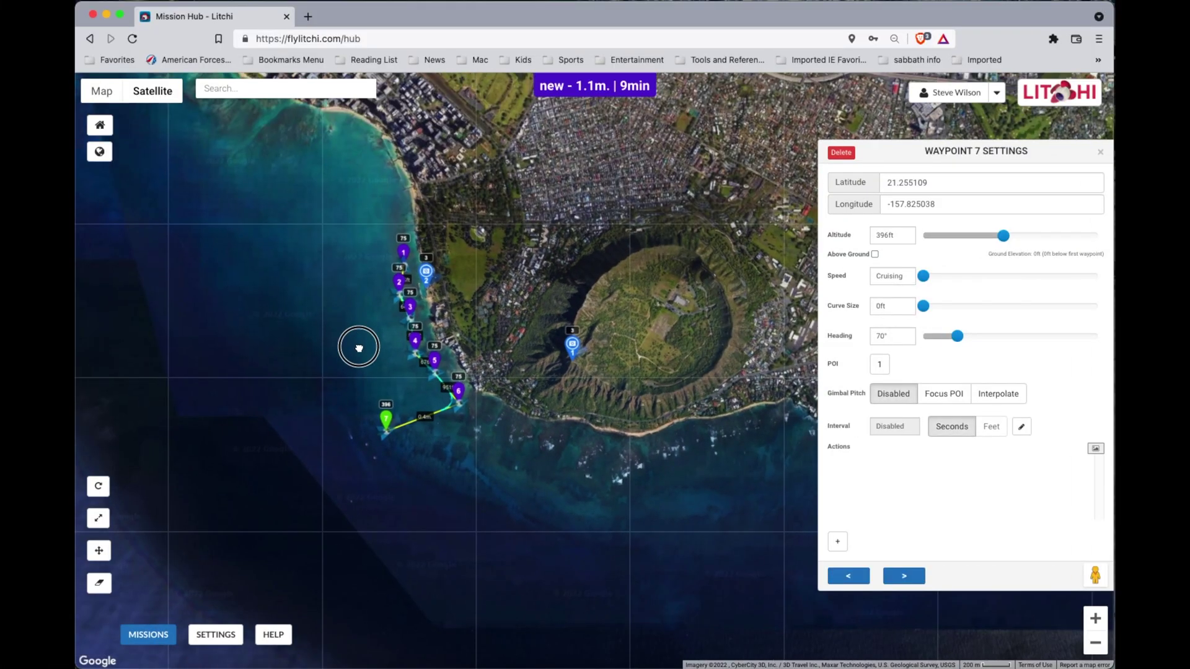
pyautogui.moveTo(359, 348); pyautogui.dragTo(392, 428)
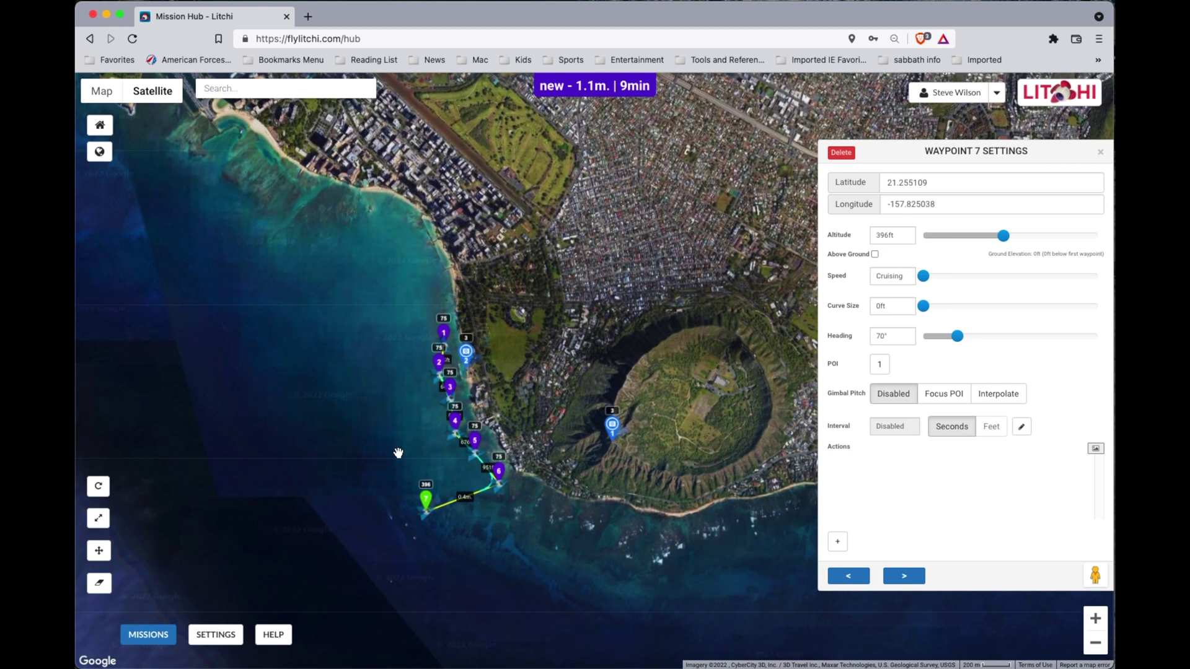
pyautogui.click(405, 198)
pyautogui.moveTo(406, 184); pyautogui.dragTo(413, 190)
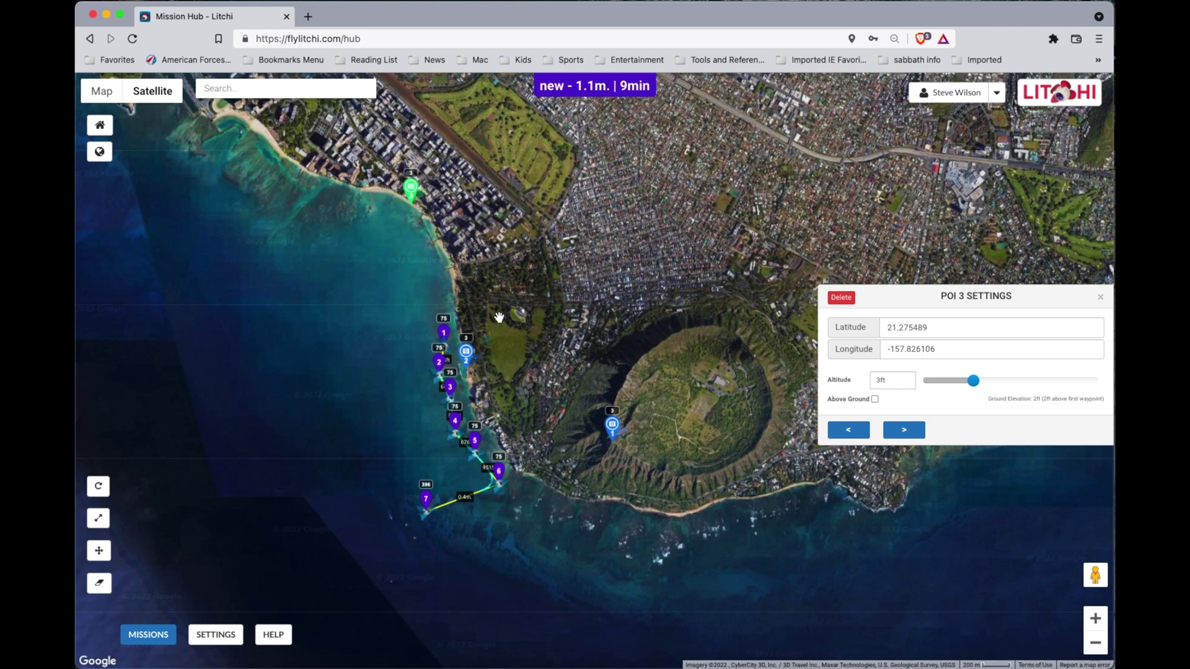
# Step: Set the point of interest of waypoint 7 to POI 3
pyautogui.click(426, 498)
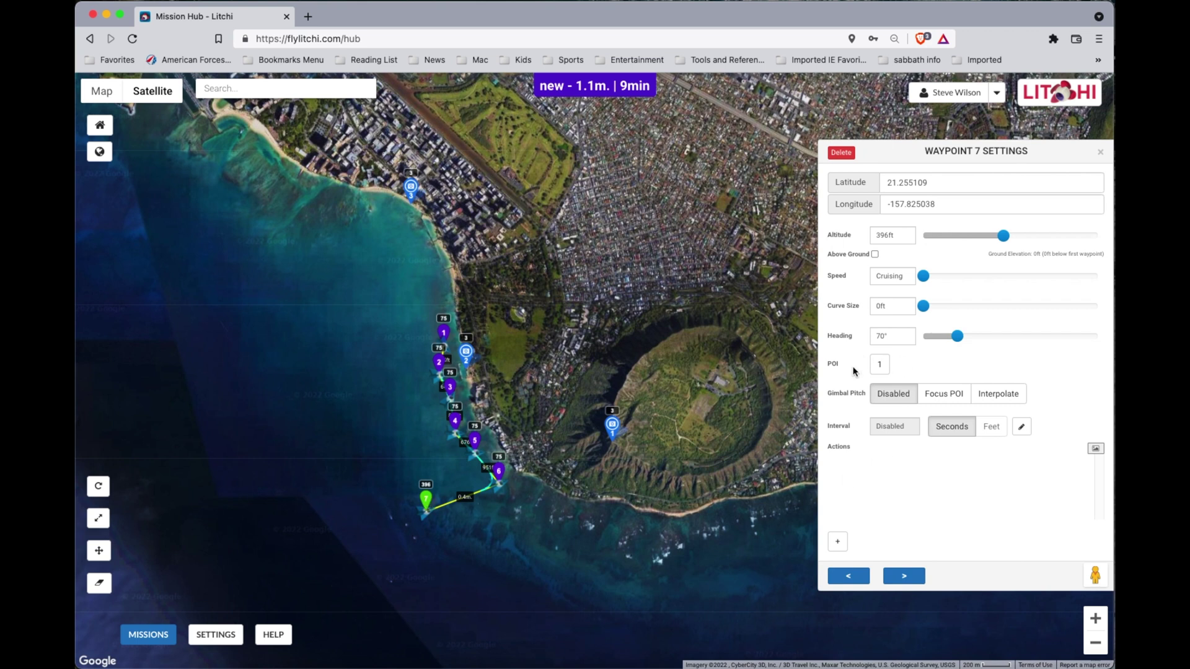
pyautogui.click(882, 367)
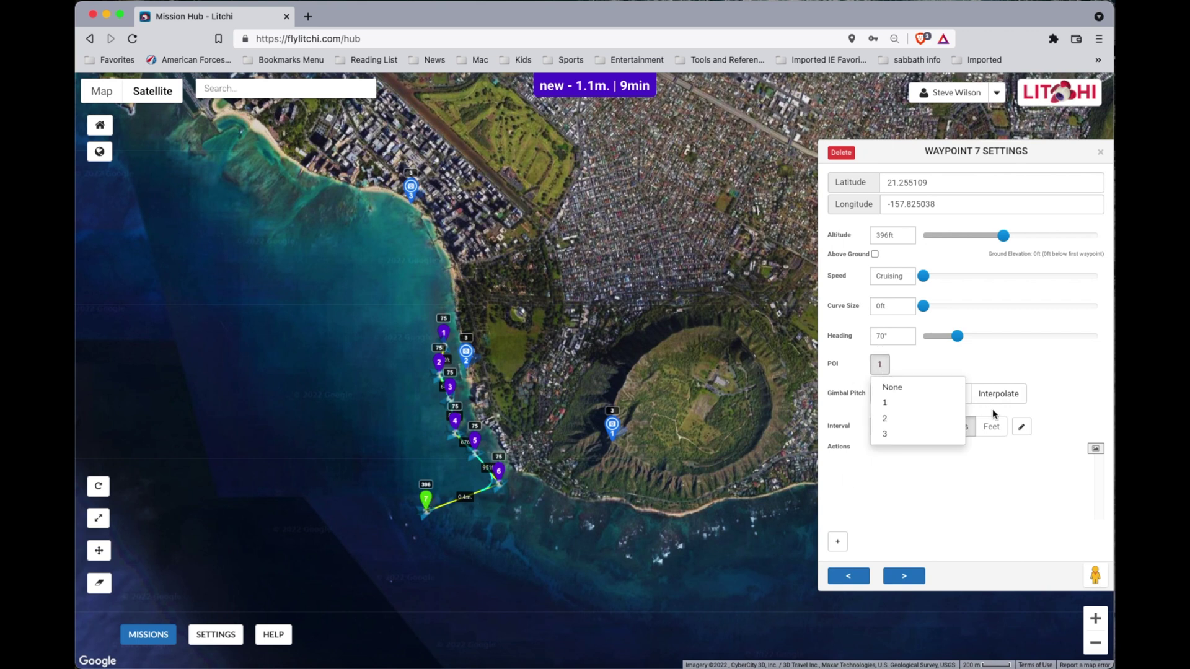
pyautogui.click(895, 437)
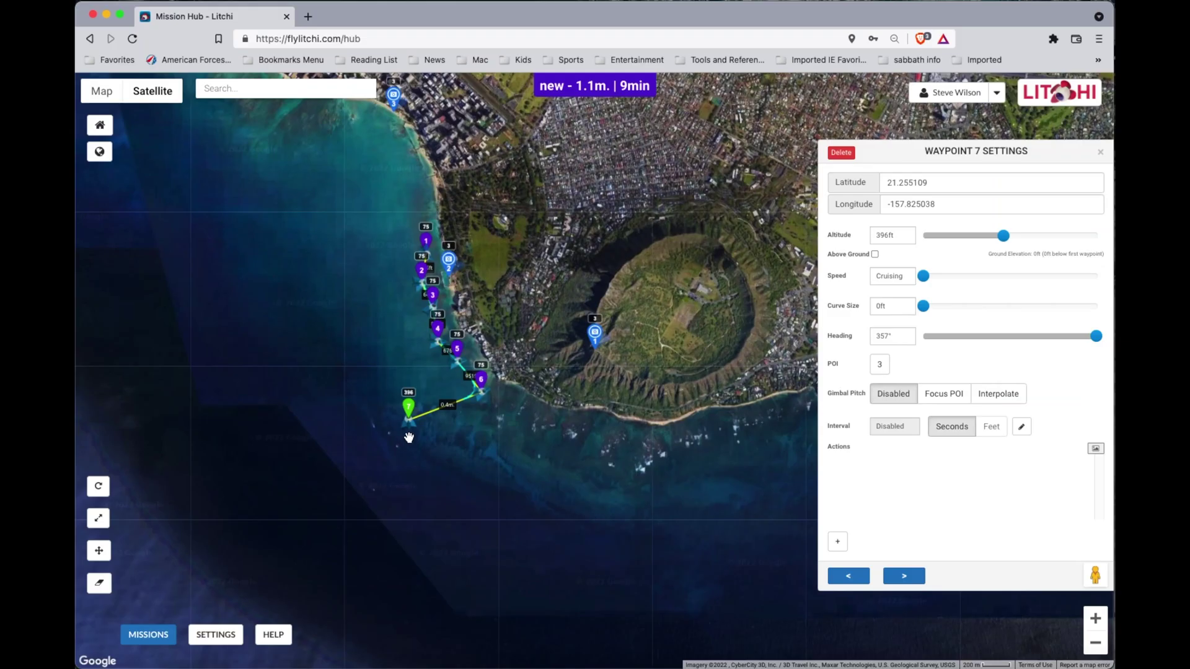
# Step: Review the settings of waypoints 6, 5 and 4, including their curve size, heading and point of interest
pyautogui.scroll(3, 409, 428)
pyautogui.moveTo(410, 424); pyautogui.dragTo(422, 447)
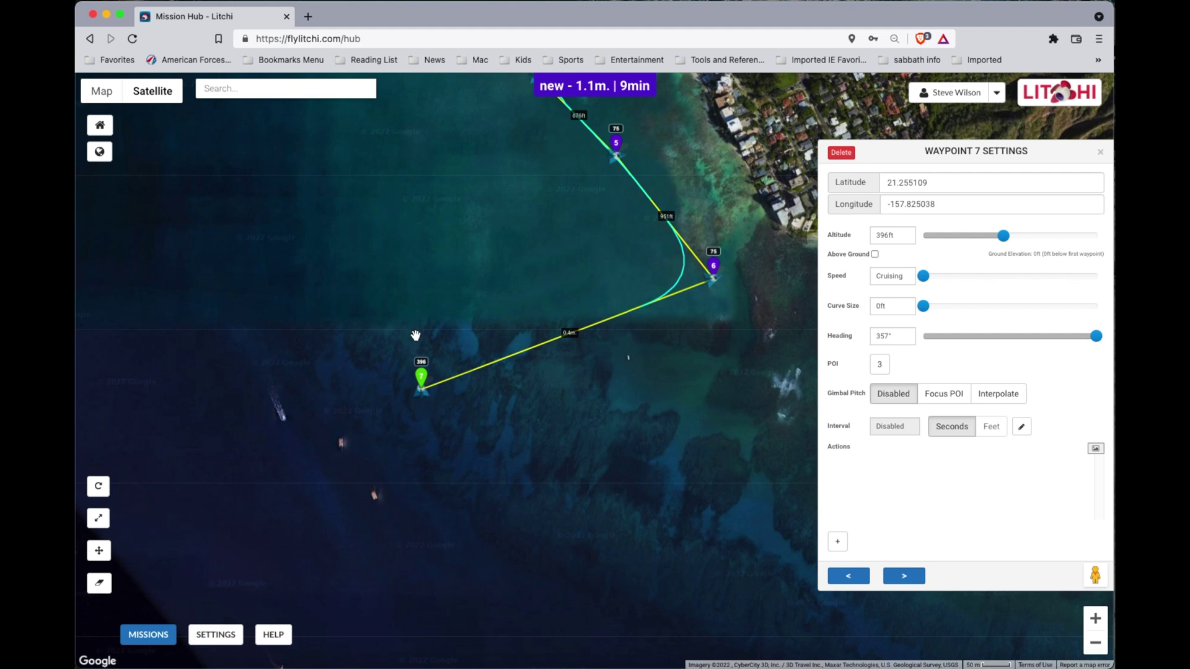
pyautogui.moveTo(646, 393); pyautogui.dragTo(425, 524)
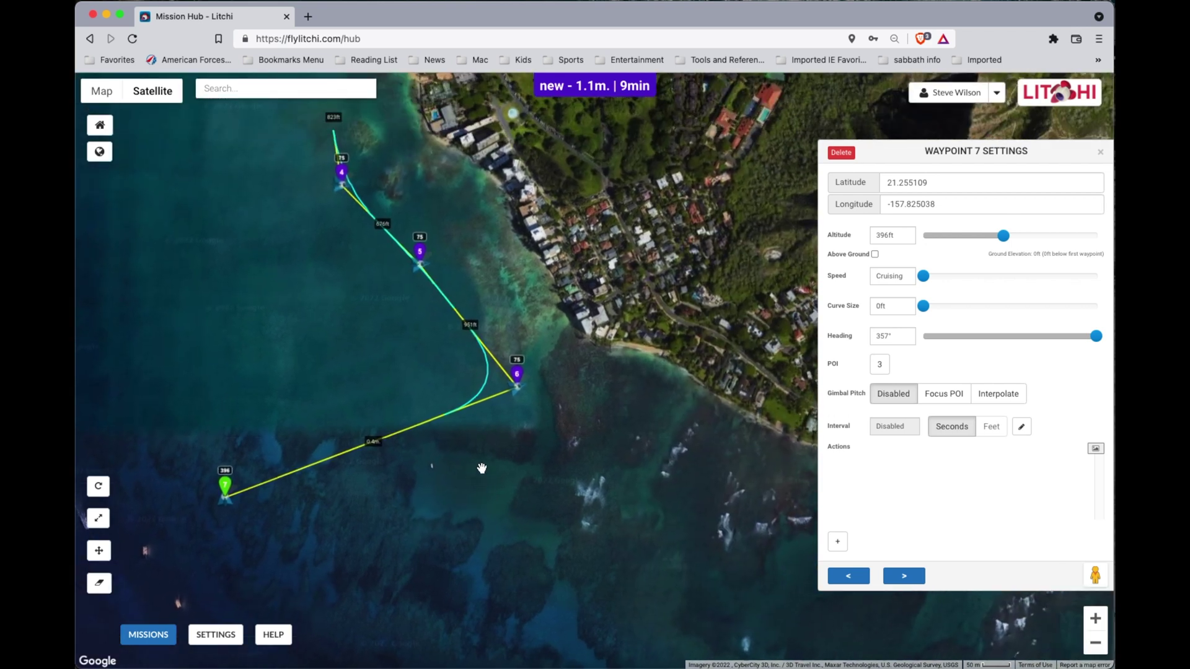
pyautogui.click(519, 378)
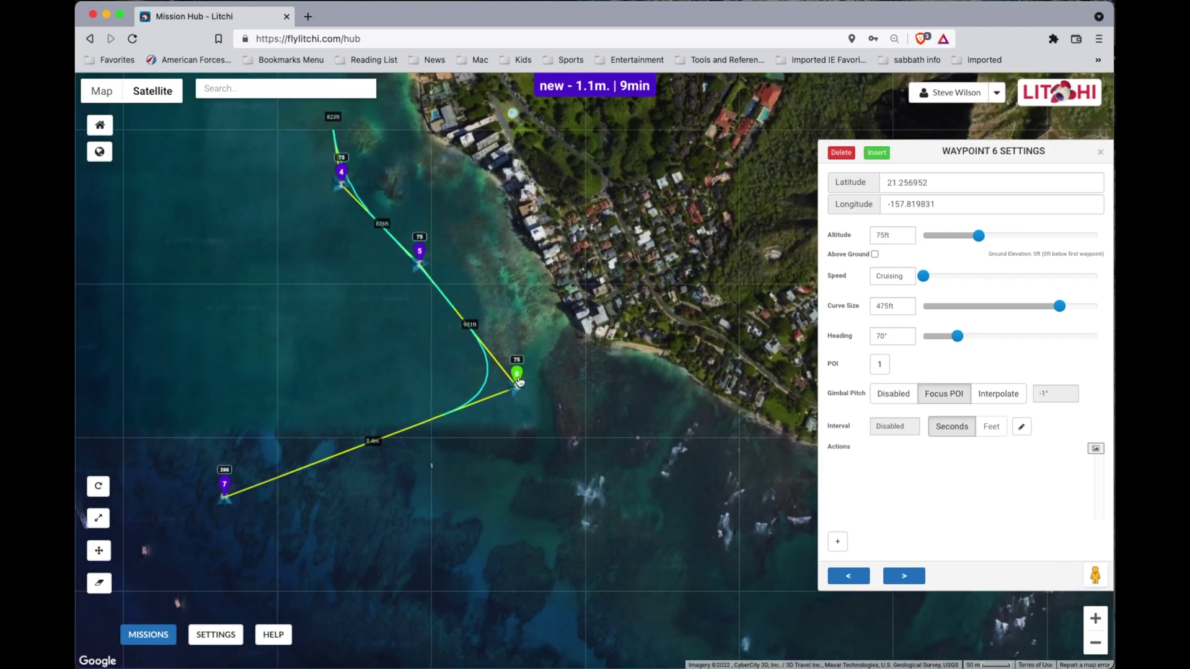
pyautogui.click(420, 254)
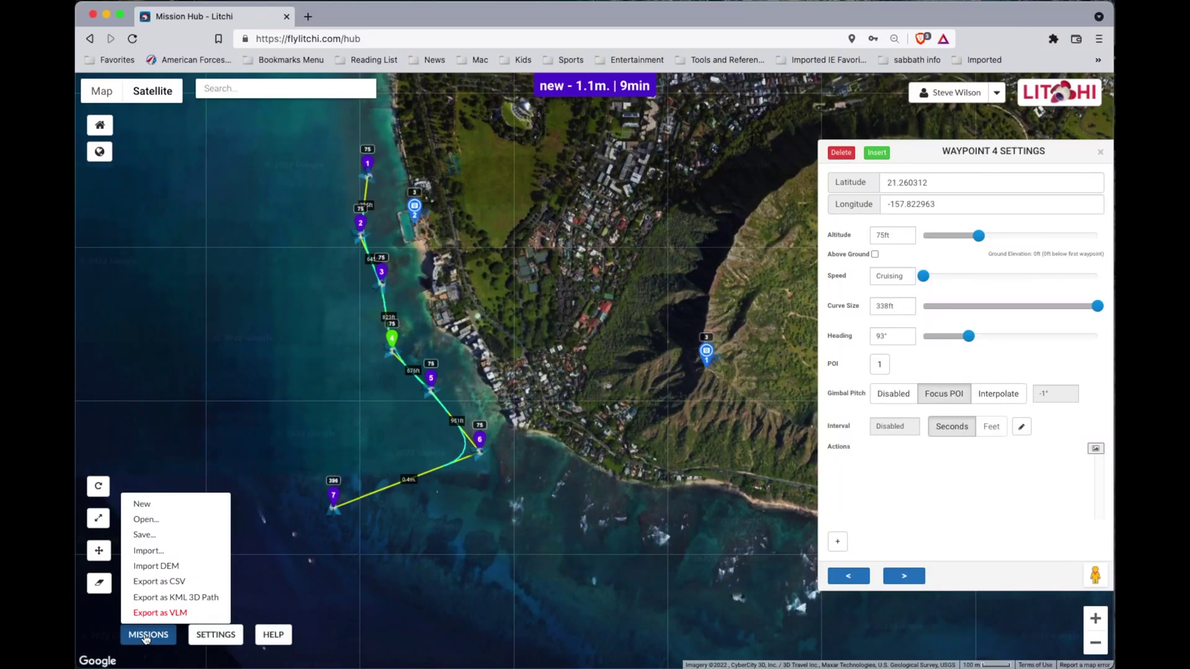
# Step: Export the updated mission as VLM to the Desktop under the name litchi_mission (1)
pyautogui.click(160, 612)
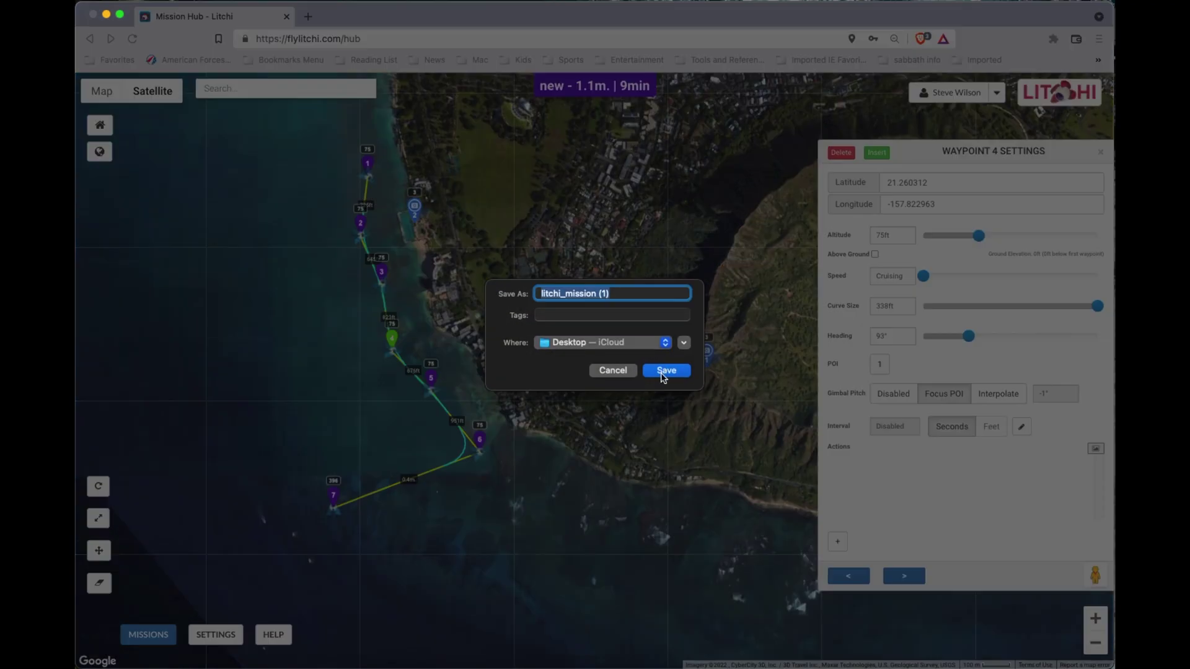
pyautogui.click(662, 374)
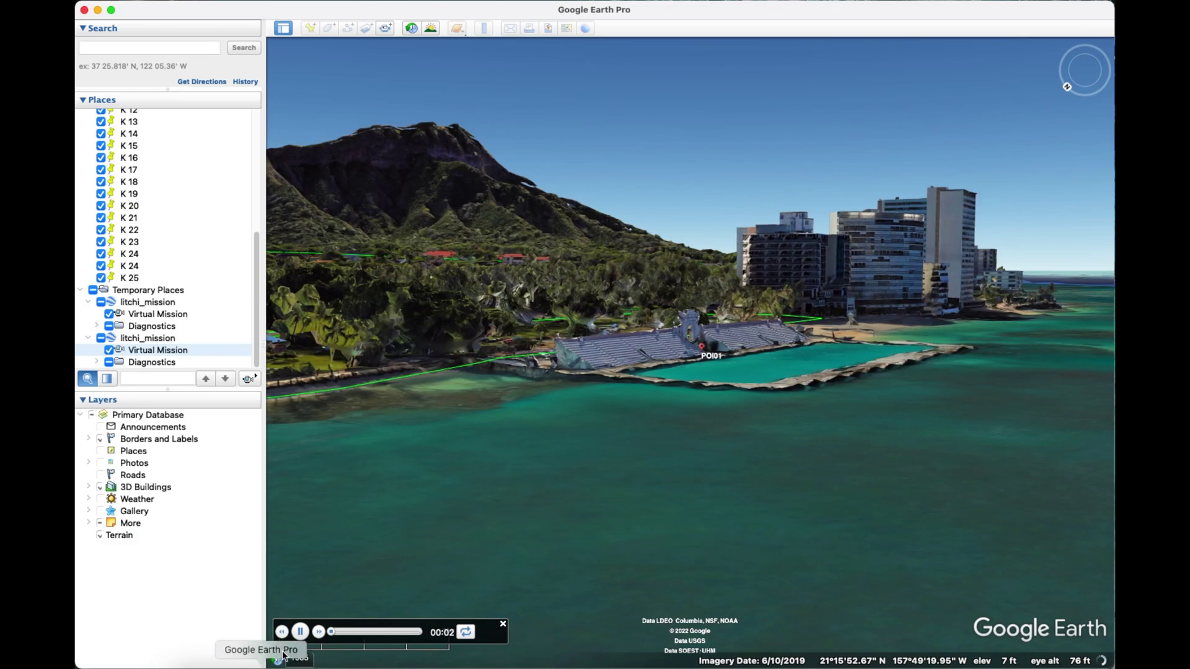
# Step: In Google Earth Pro, fast-forward the new Virtual Mission tour and jump ahead to about the four-minute mark
pyautogui.click(319, 632)
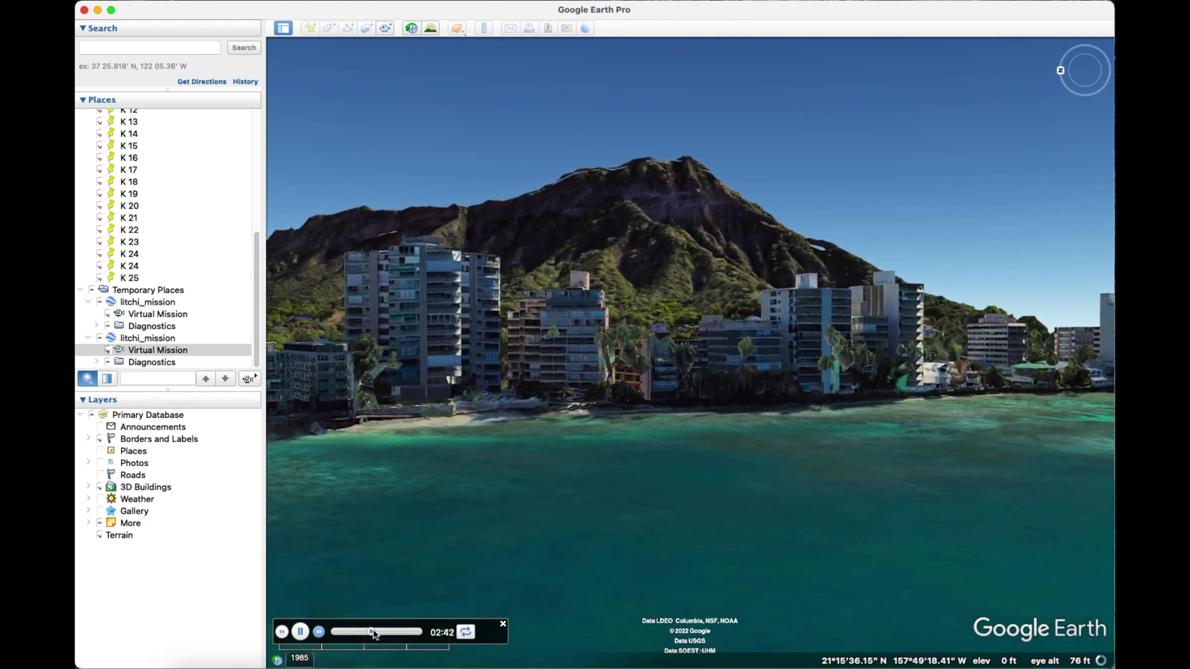
pyautogui.moveTo(373, 632); pyautogui.dragTo(392, 632)
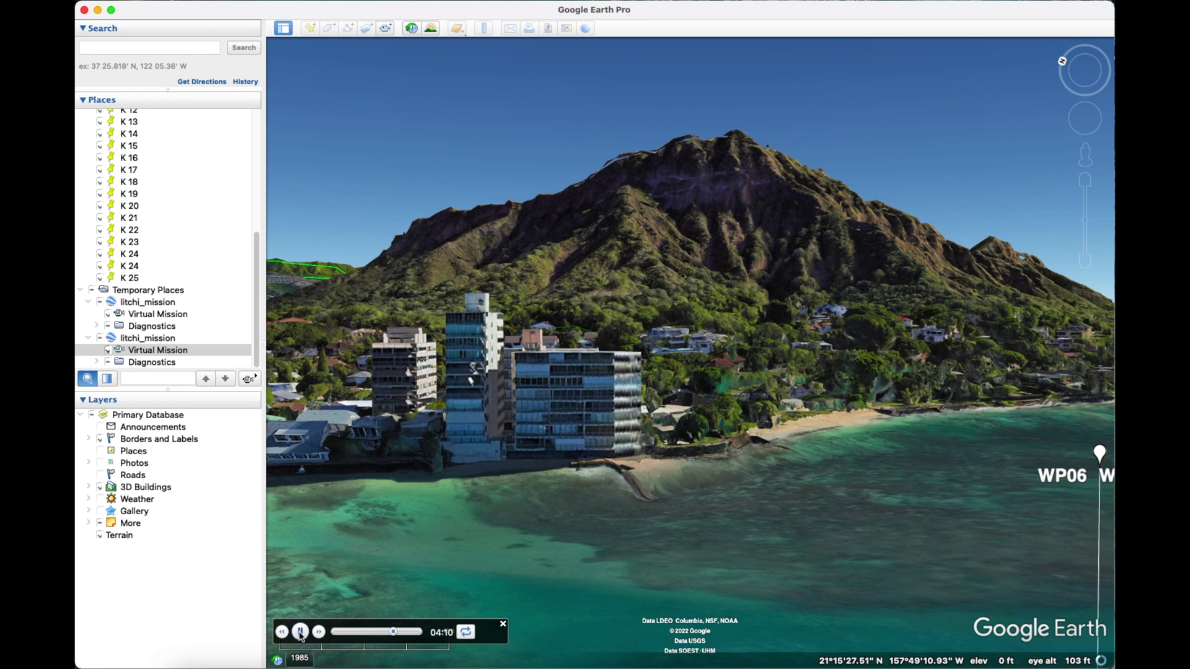
pyautogui.click(318, 633)
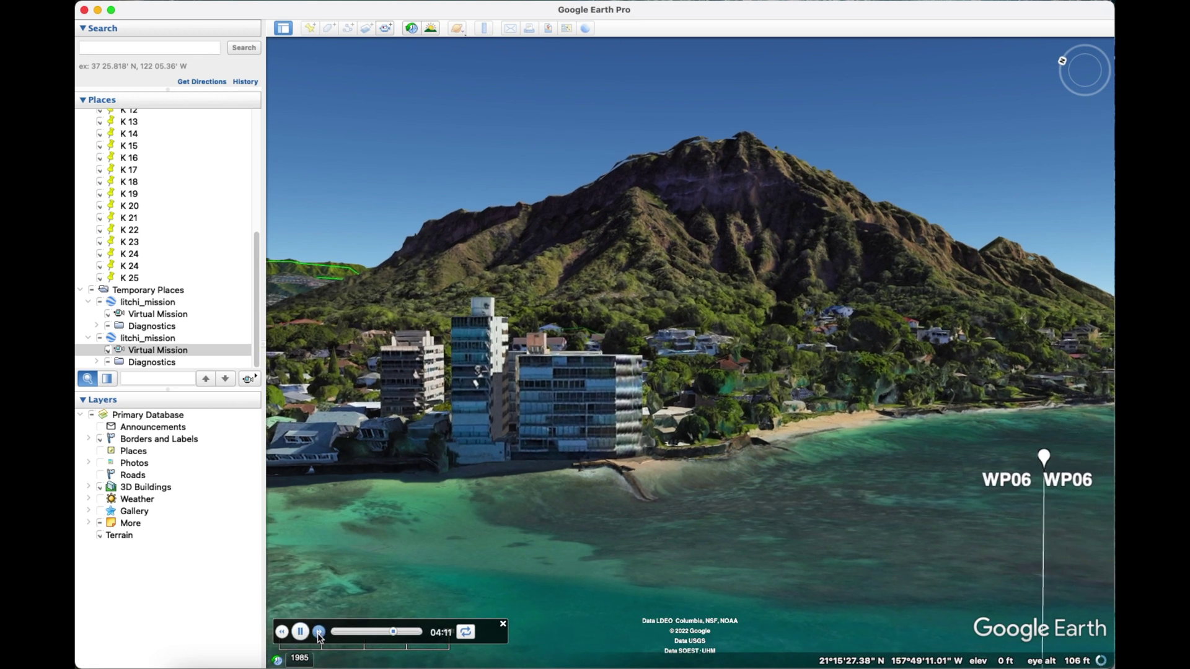